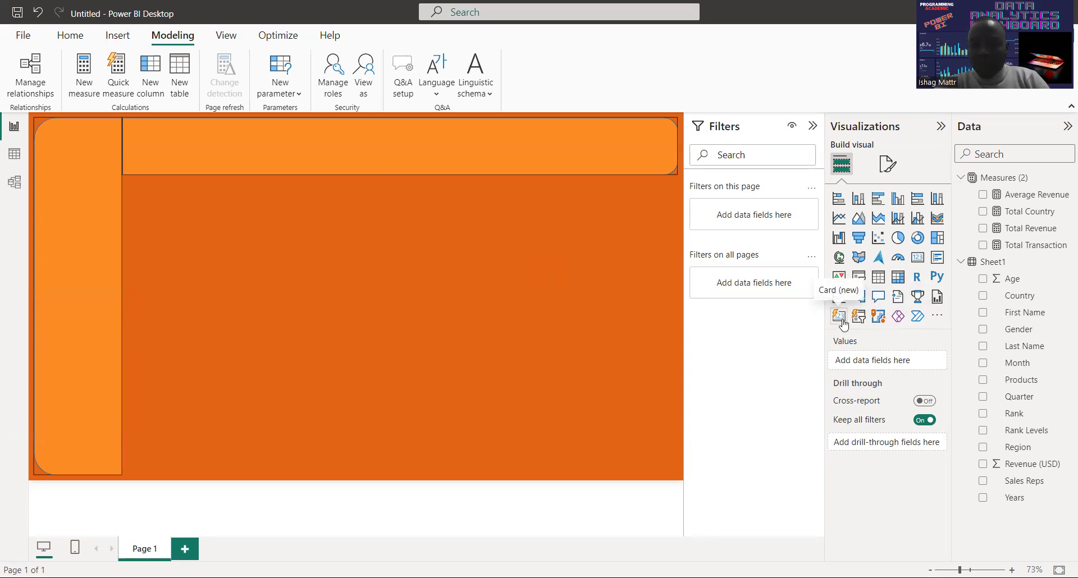
Add a blank card visual and shrink it to a small box below the banner
click(918, 258)
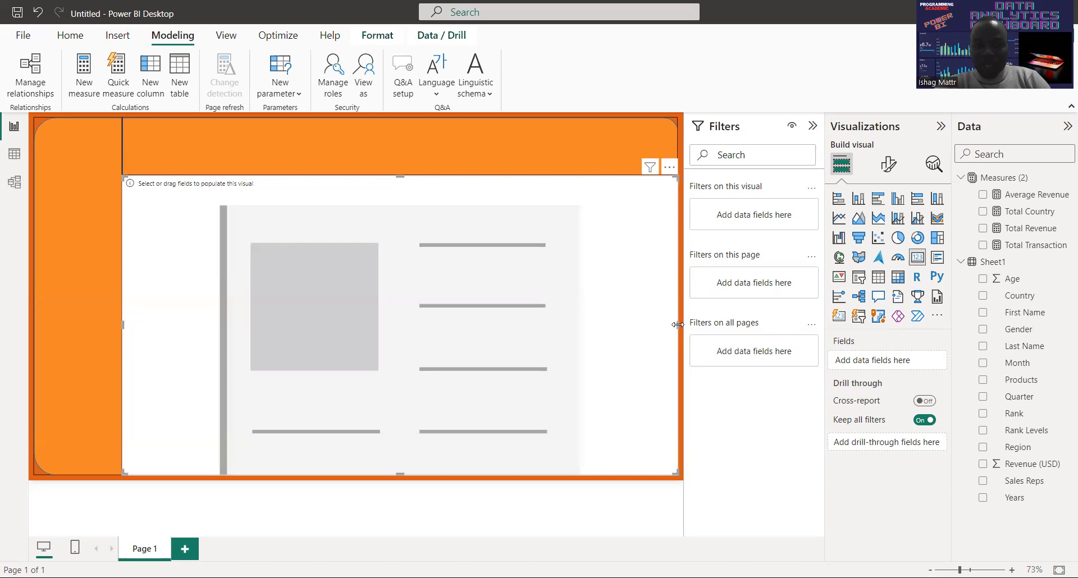
drag(678, 325, 243, 224)
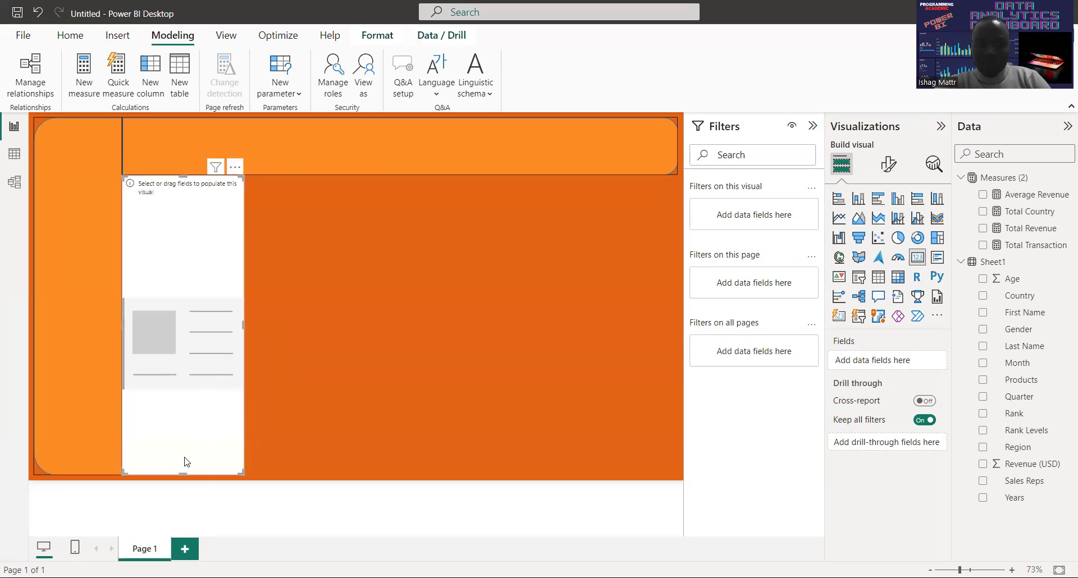
mouse_move(191, 476)
mouse_down()
mouse_move(197, 222)
mouse_move(192, 232)
mouse_move(229, 211)
mouse_move(170, 192)
mouse_up()
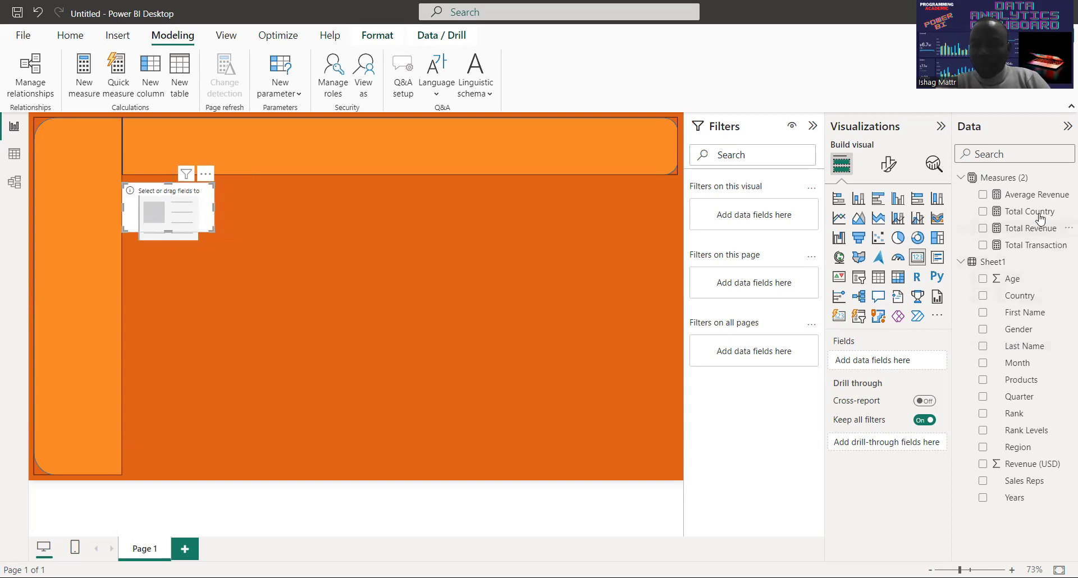
Put the Total Revenue measure on the card and resize it so 127.41M fits
mouse_move(1029, 228)
drag(990, 264, 912, 365)
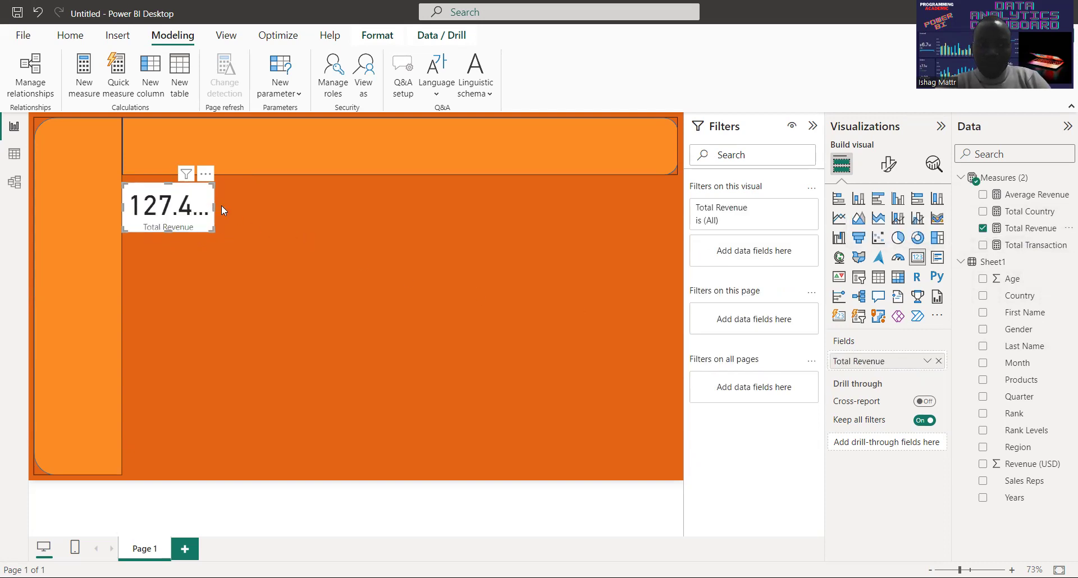
drag(221, 210, 273, 206)
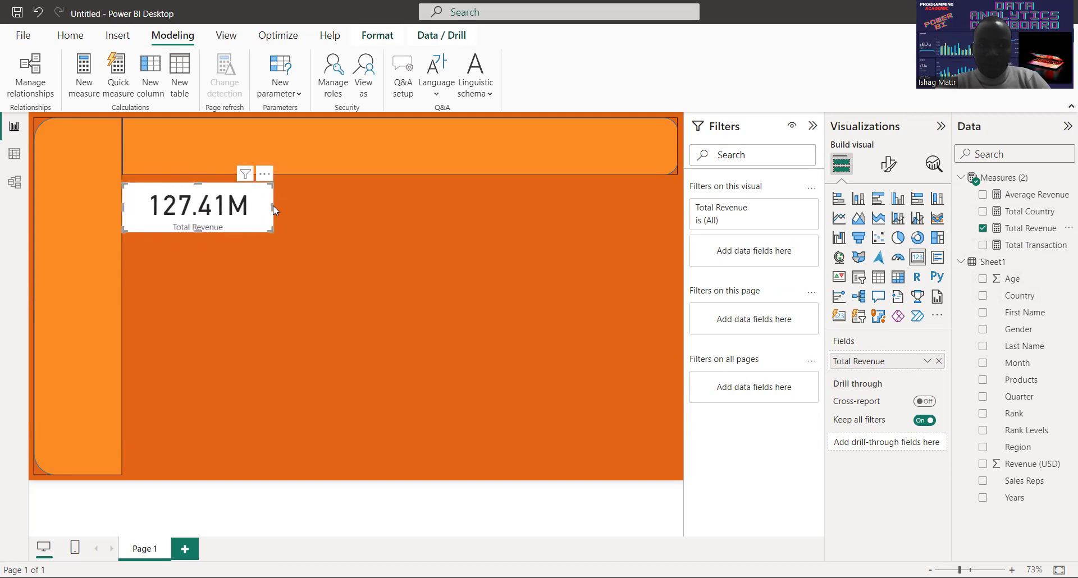
drag(271, 209, 228, 205)
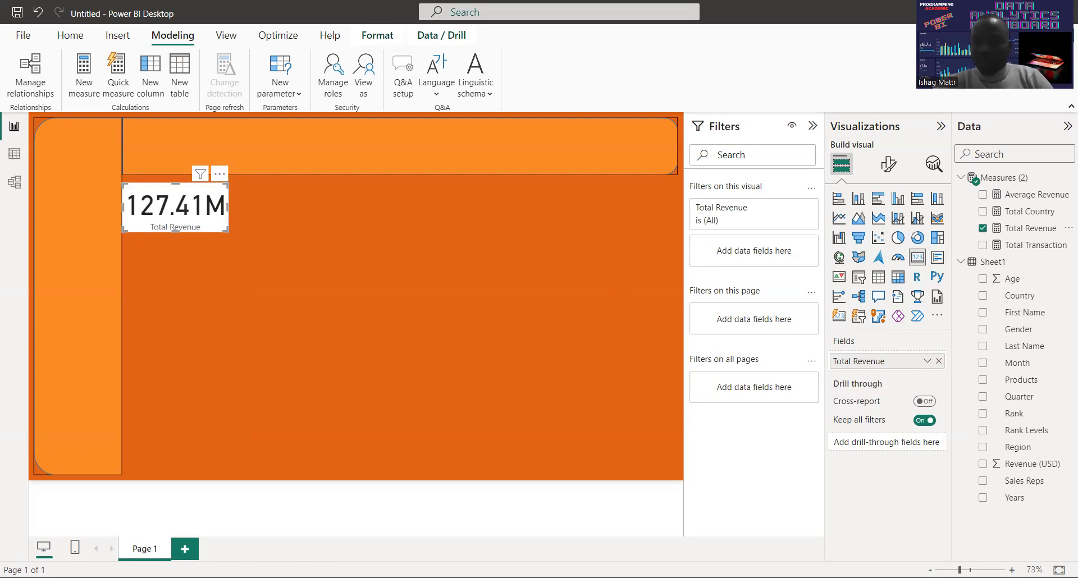
Switch the Total Revenue card's background Off under General > Effects
click(197, 213)
click(197, 213)
click(888, 164)
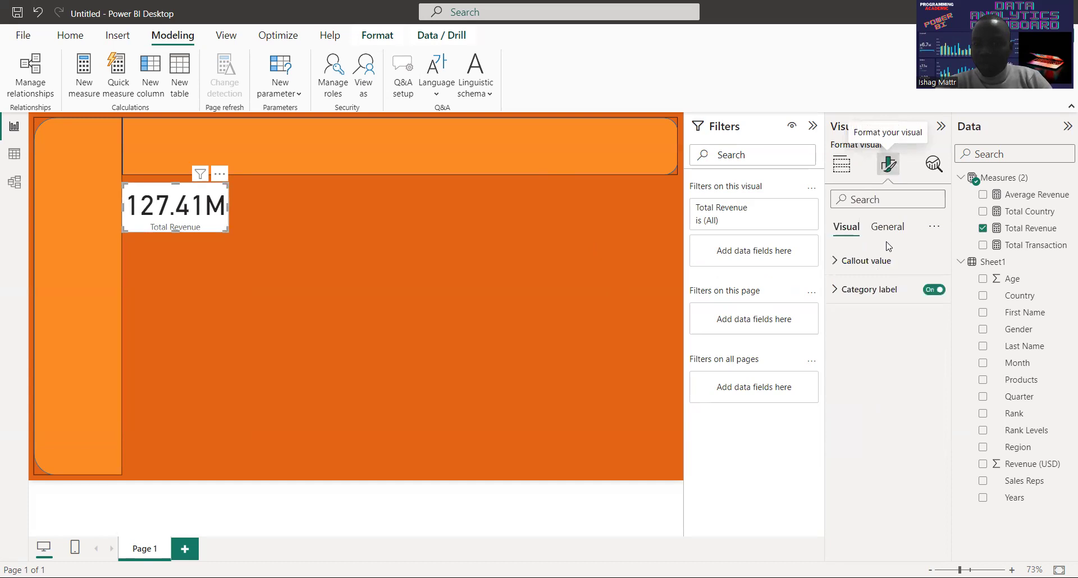
click(893, 228)
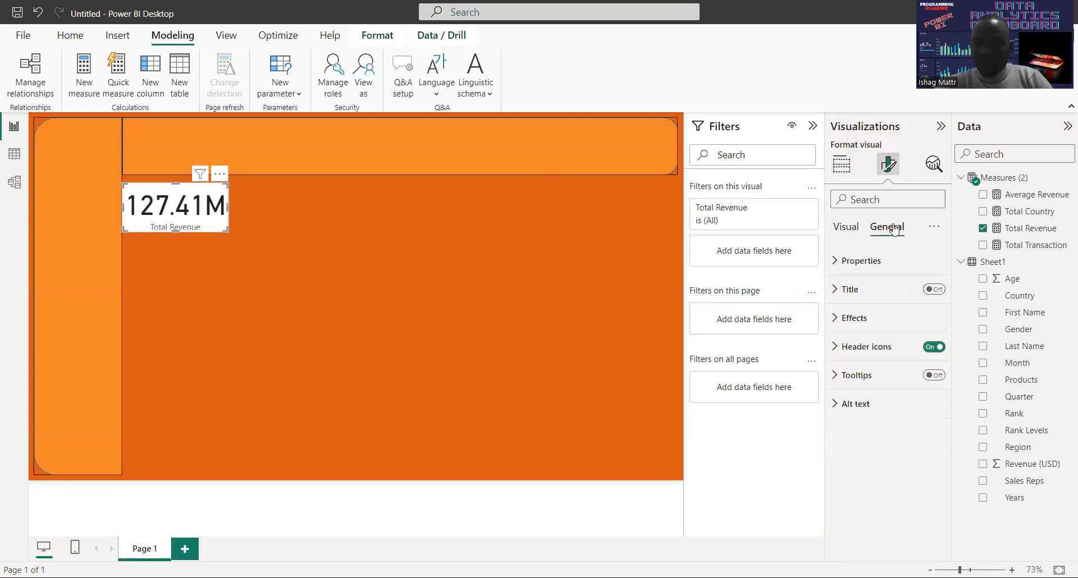
click(882, 319)
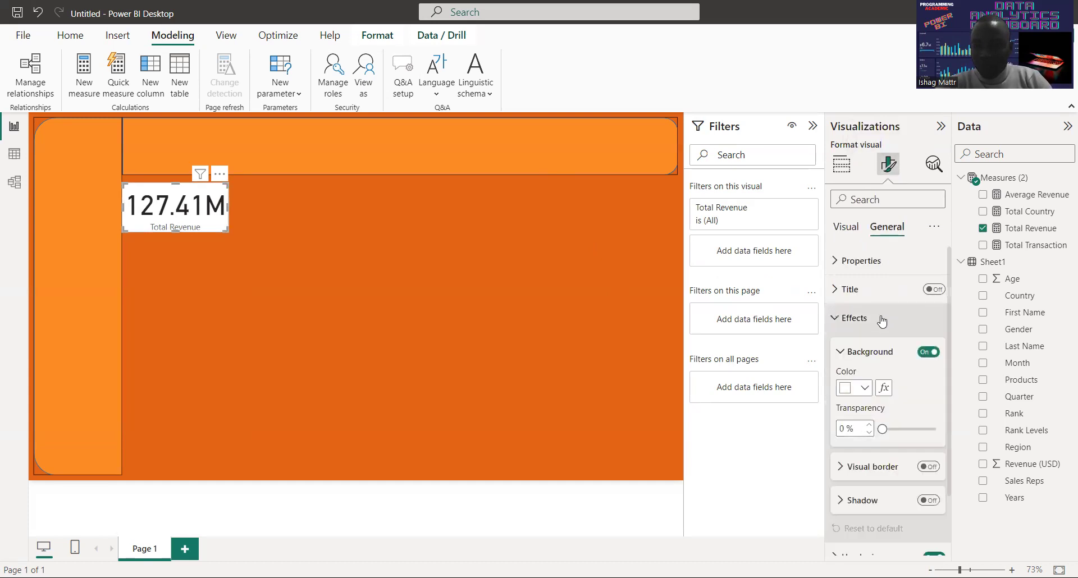
click(929, 352)
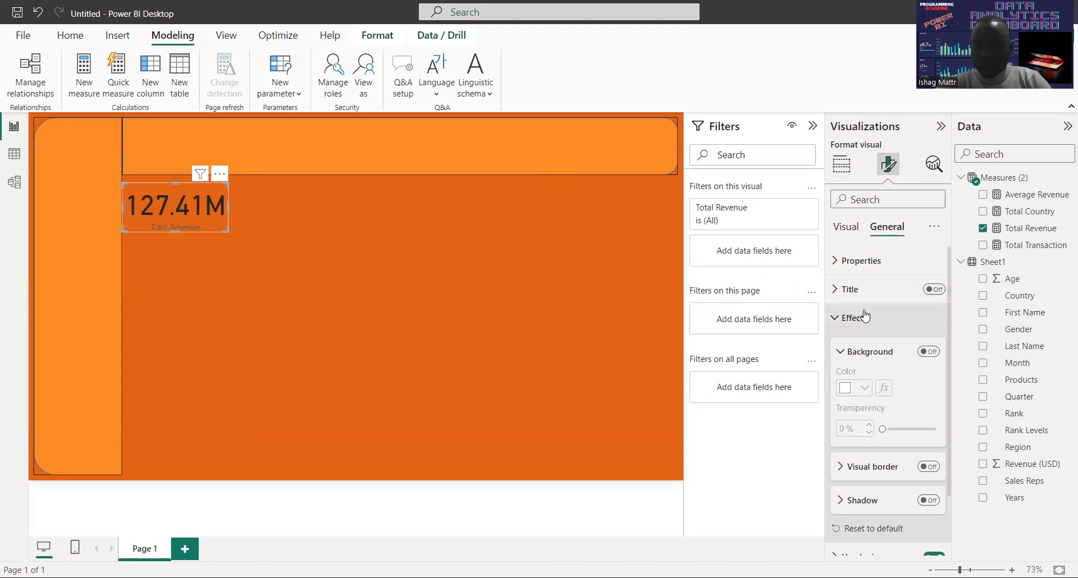
click(844, 228)
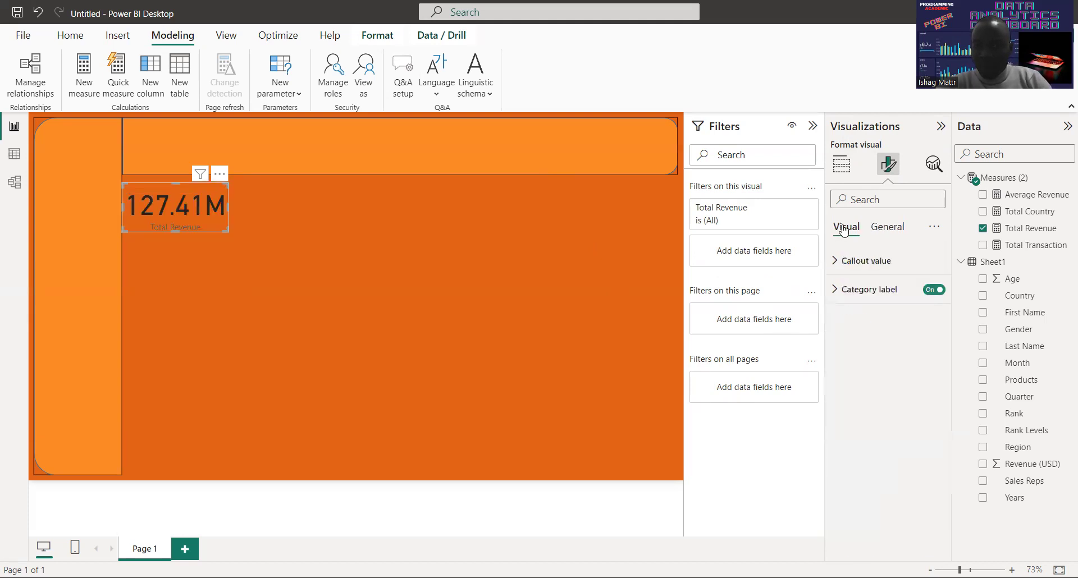
Make the card's 127.41M callout value bold
click(841, 263)
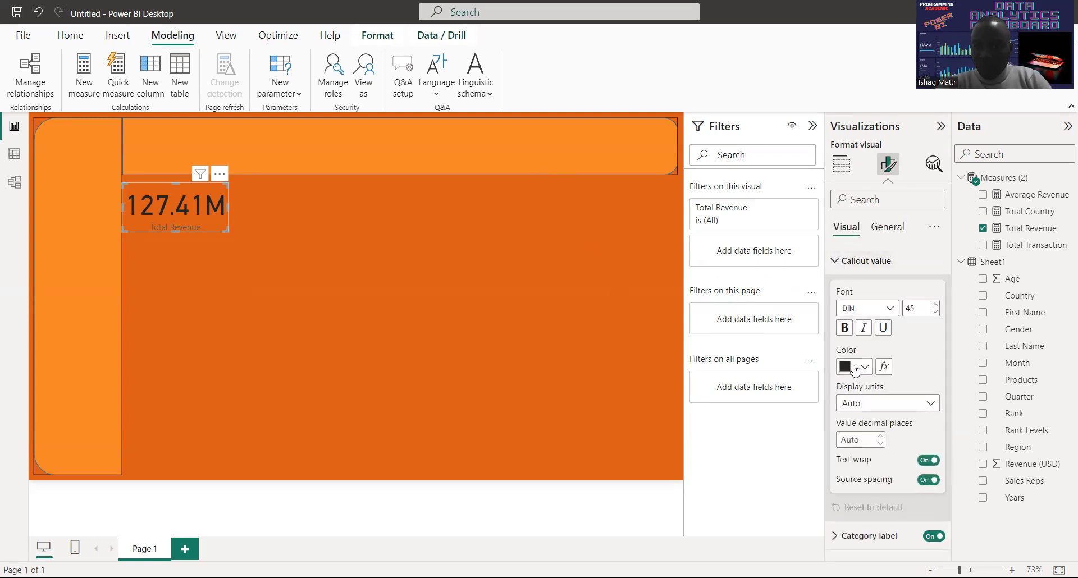
click(846, 329)
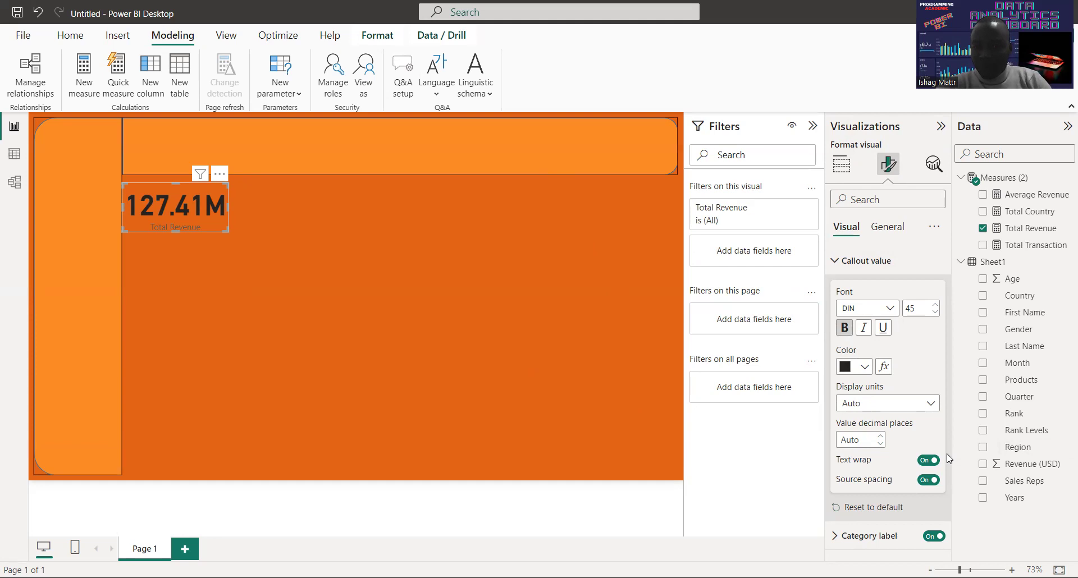
click(837, 543)
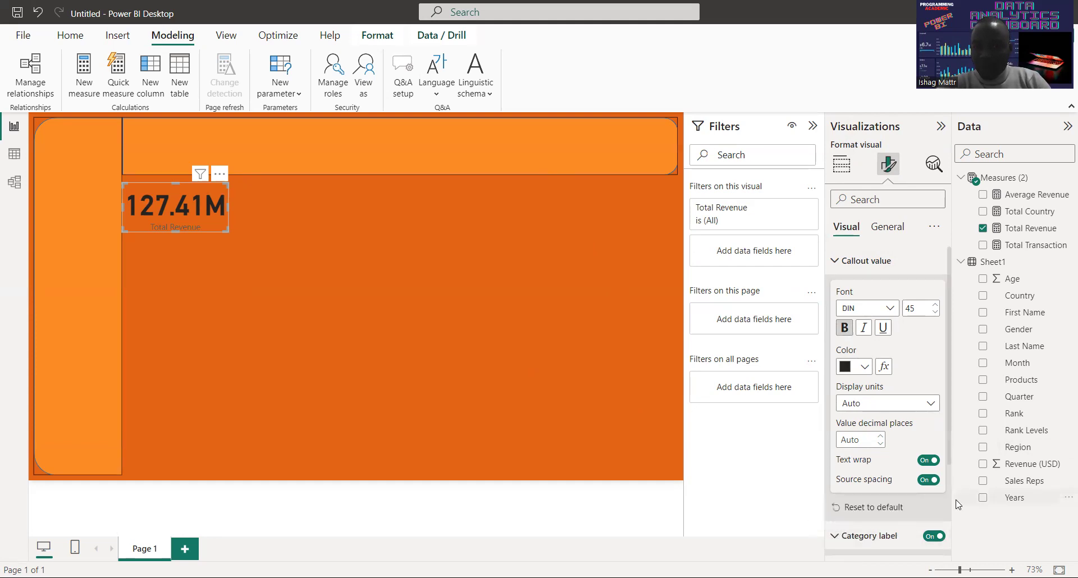
scroll(948, 501, down, 3)
scroll(948, 502, down, 2)
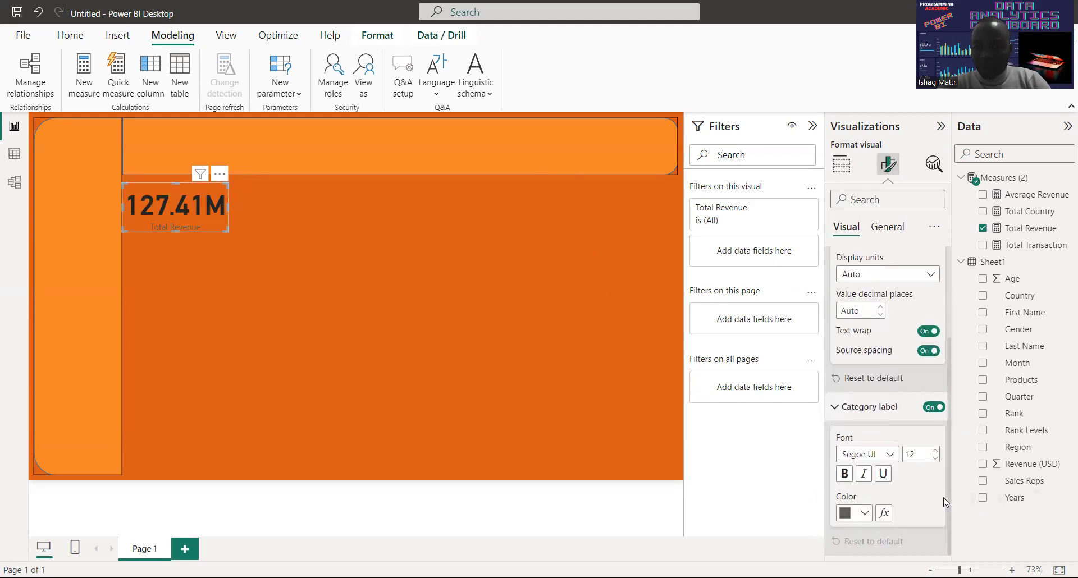
Make the Total Revenue category label bold and black
click(846, 475)
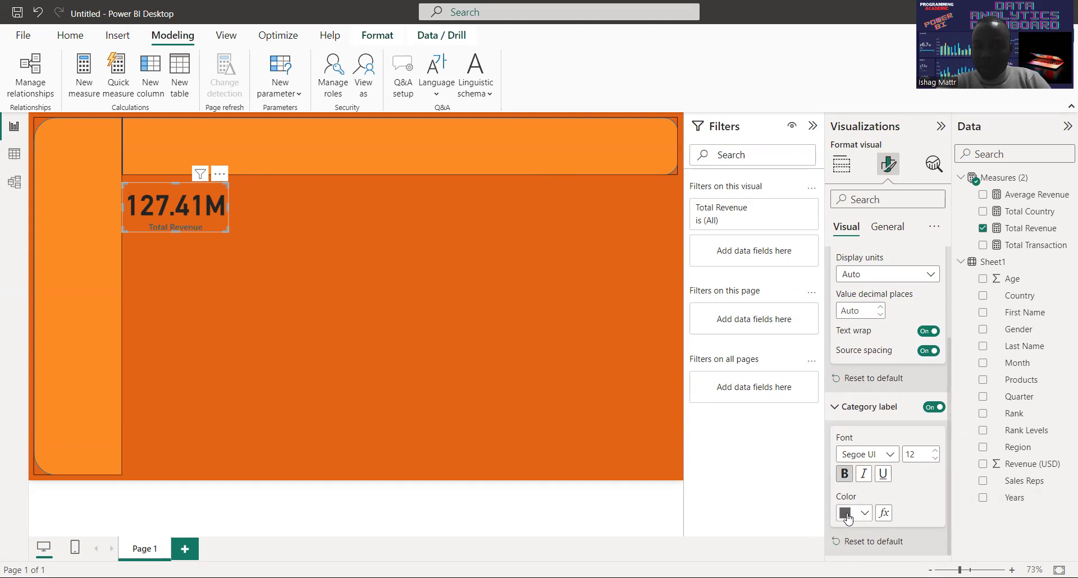
click(848, 518)
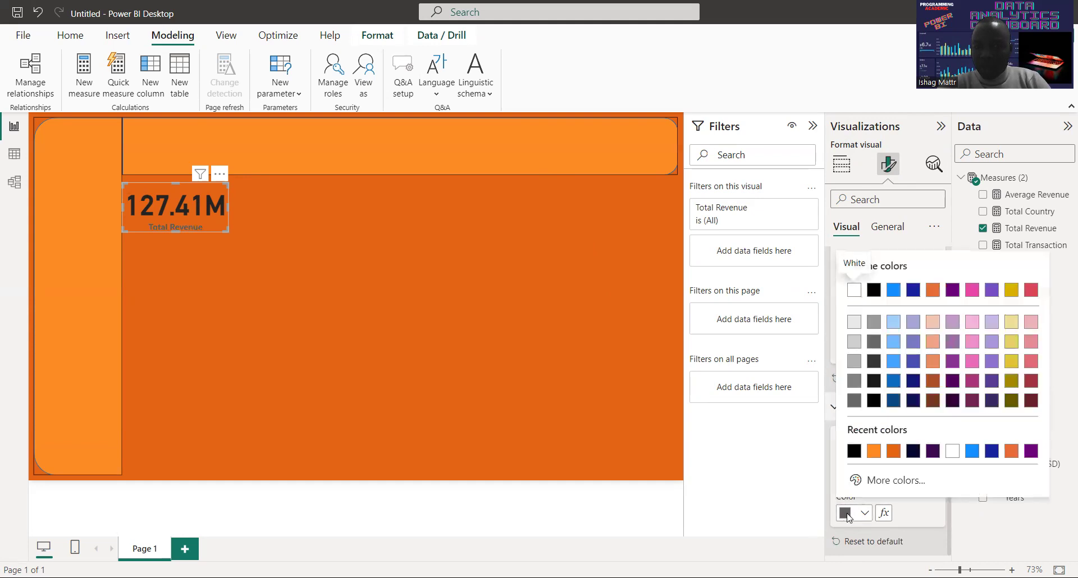
click(855, 452)
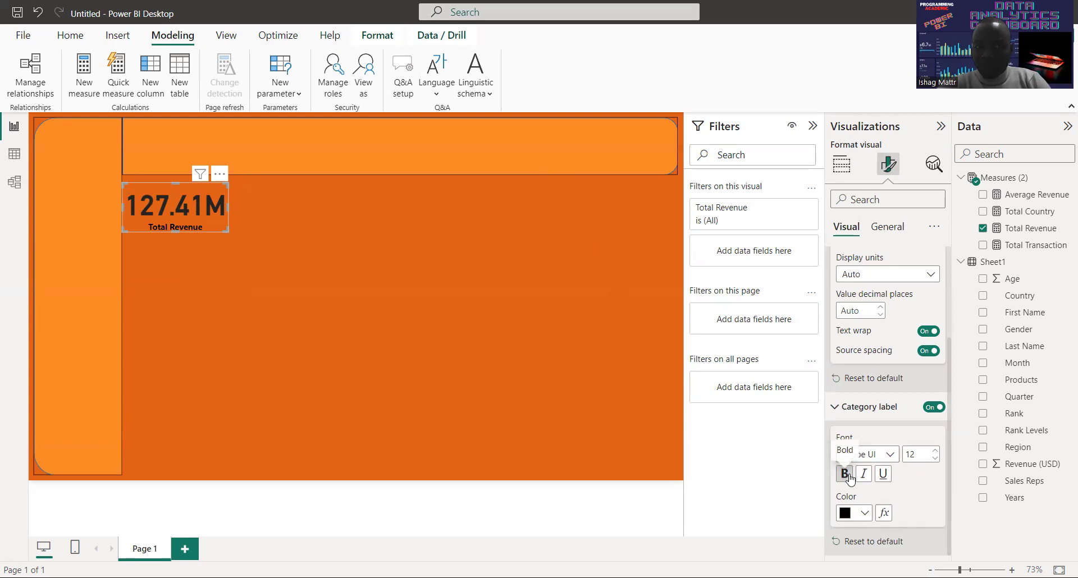
click(849, 476)
click(849, 476)
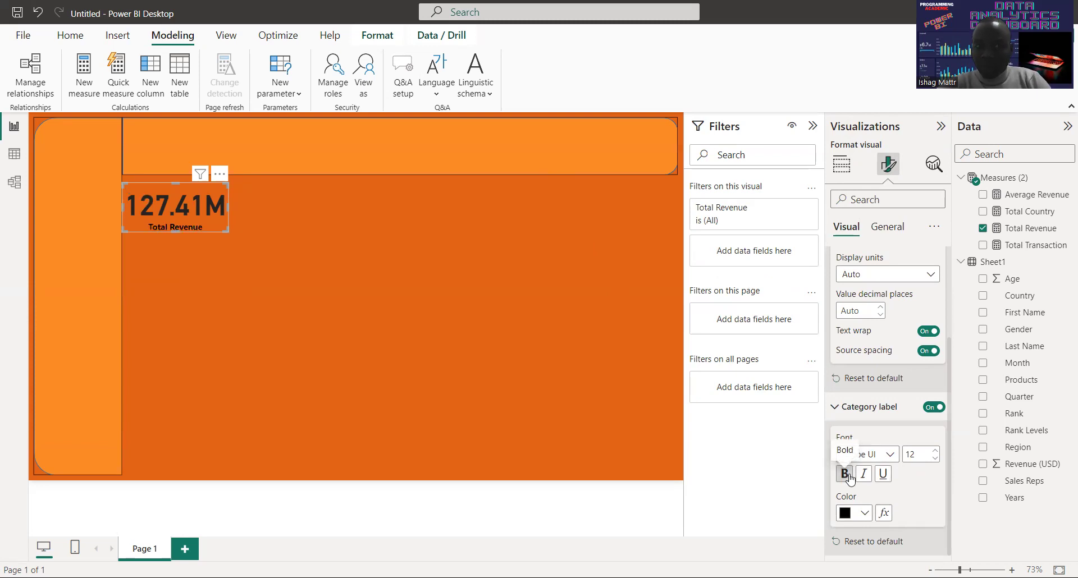
click(371, 355)
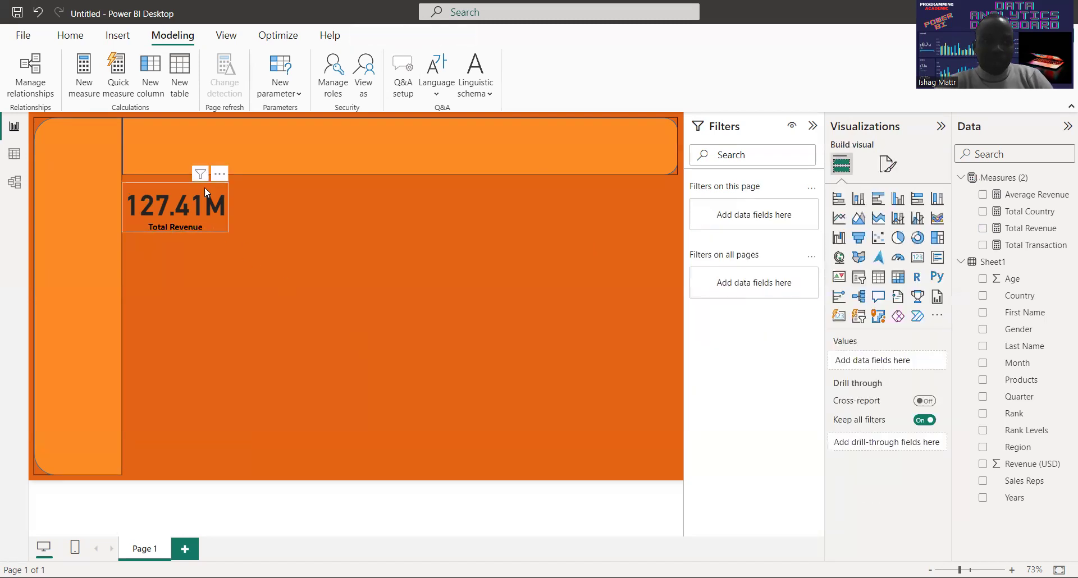
Move the Total Revenue card into the top banner and turn on its visual border and shadow
mouse_move(205, 187)
mouse_down()
mouse_move(203, 148)
mouse_move(203, 162)
mouse_up()
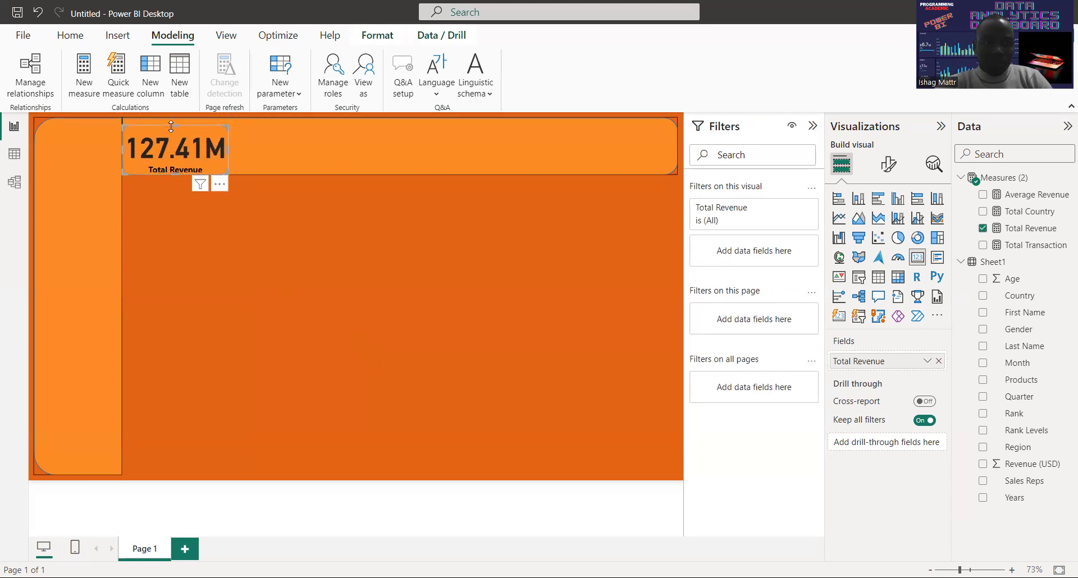
drag(171, 126, 171, 118)
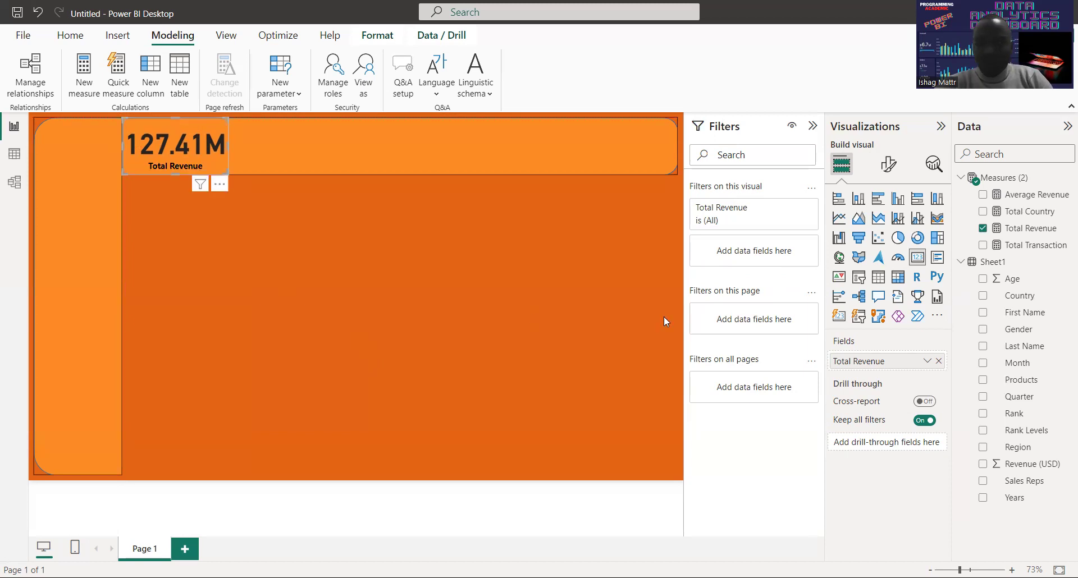
click(890, 167)
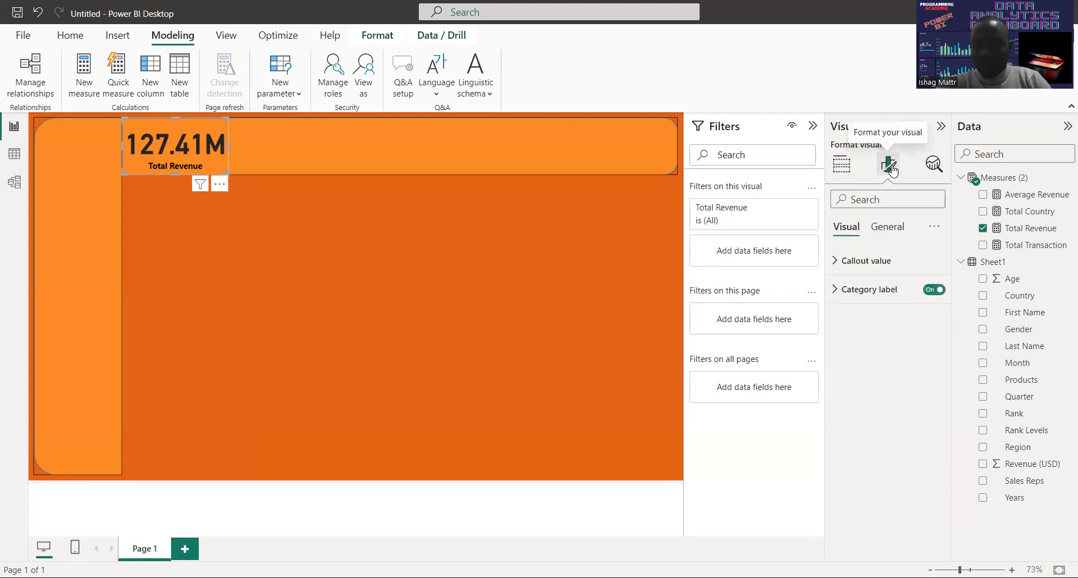
click(890, 229)
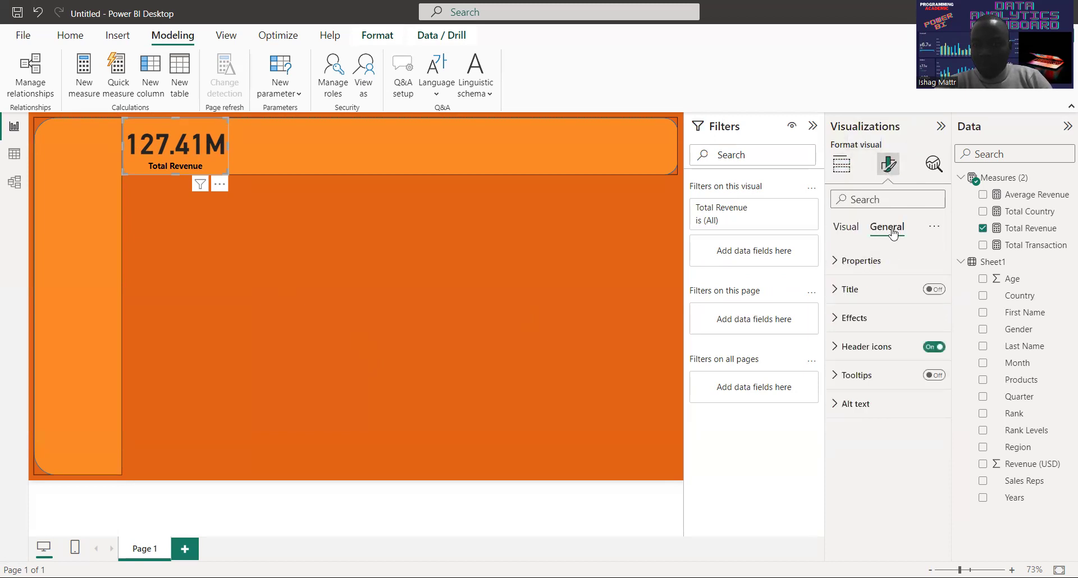
click(895, 328)
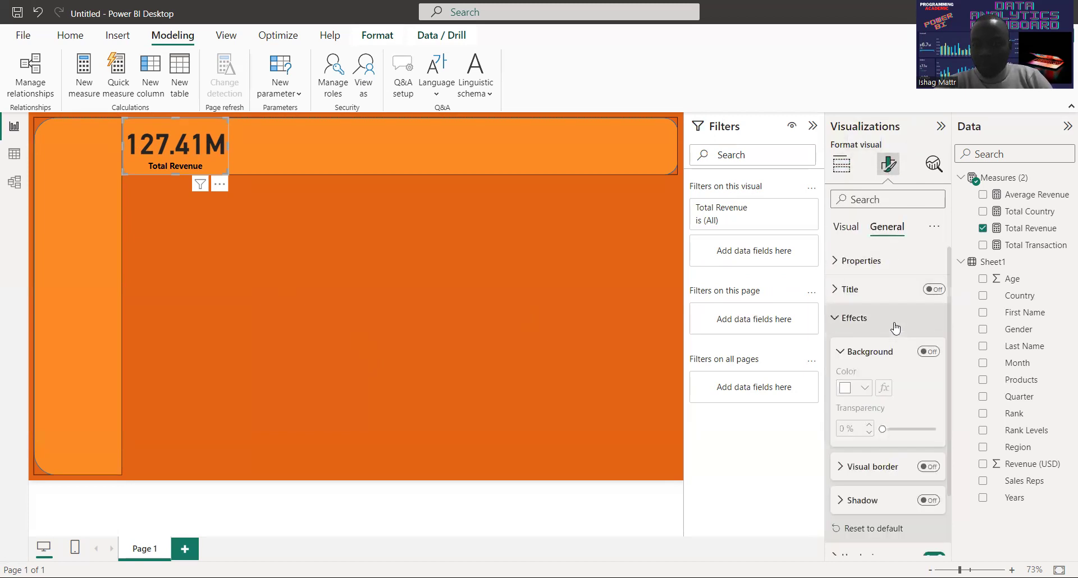
click(934, 469)
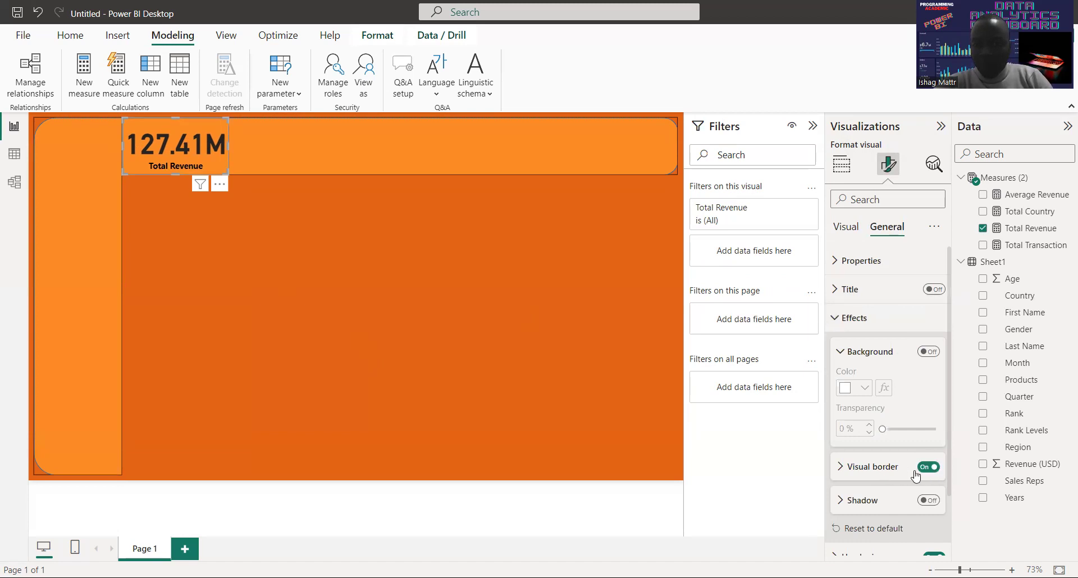
click(929, 502)
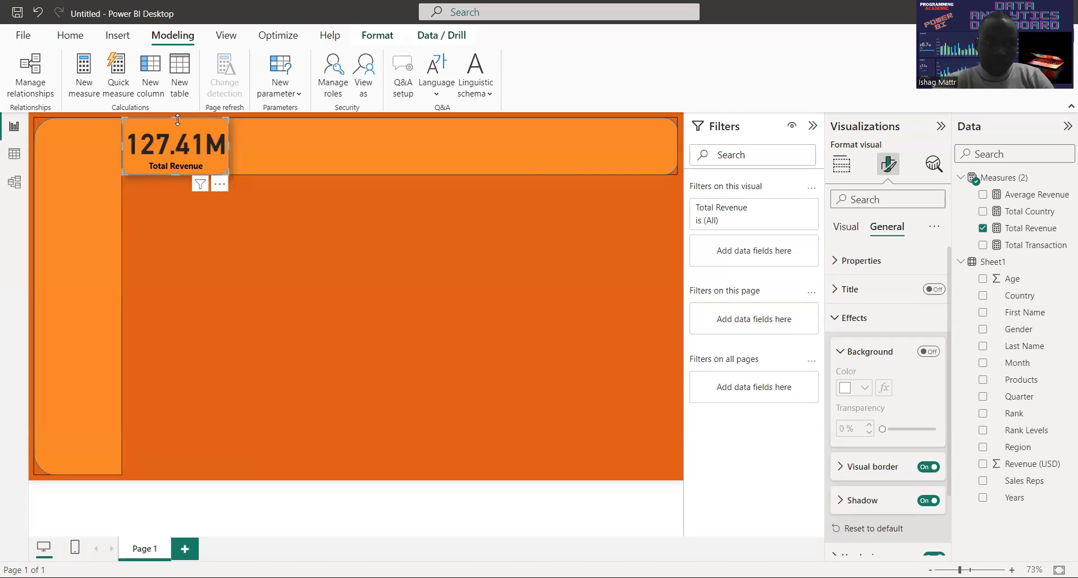
drag(178, 120, 177, 129)
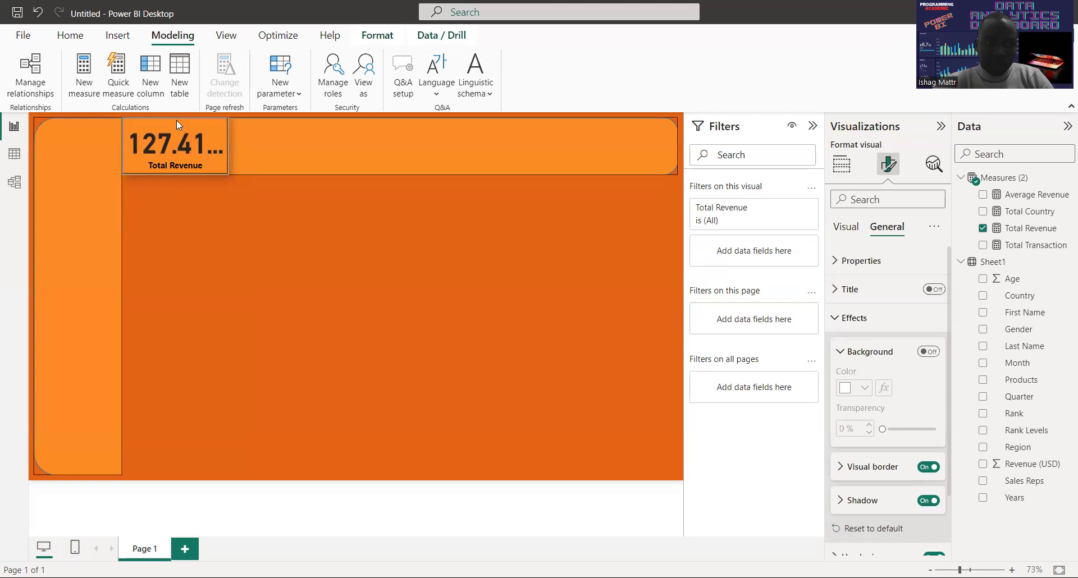
Copy the Total Revenue card and paste a second copy beside the original
click(282, 284)
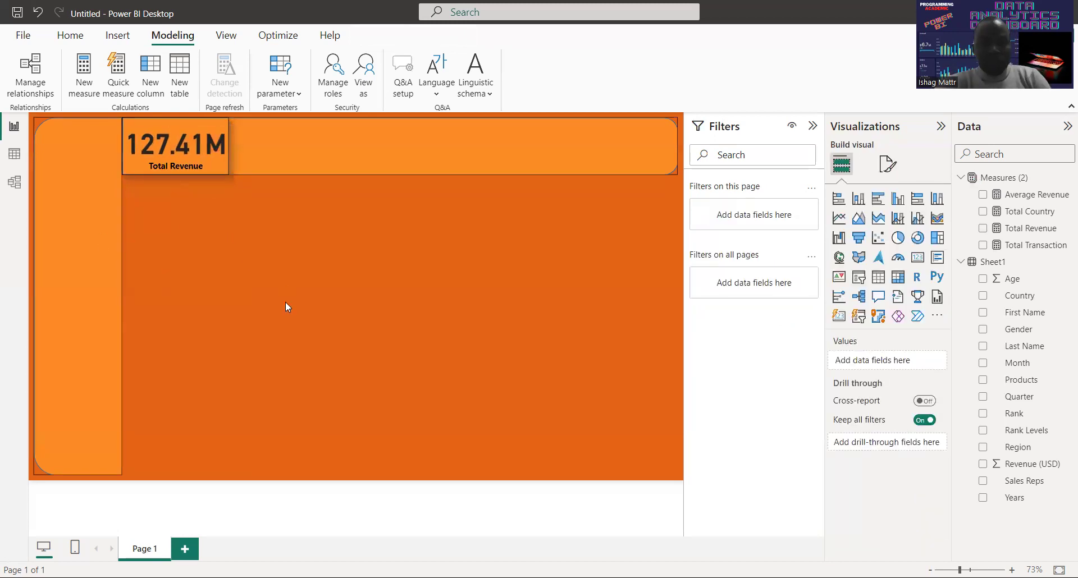
right_click(195, 150)
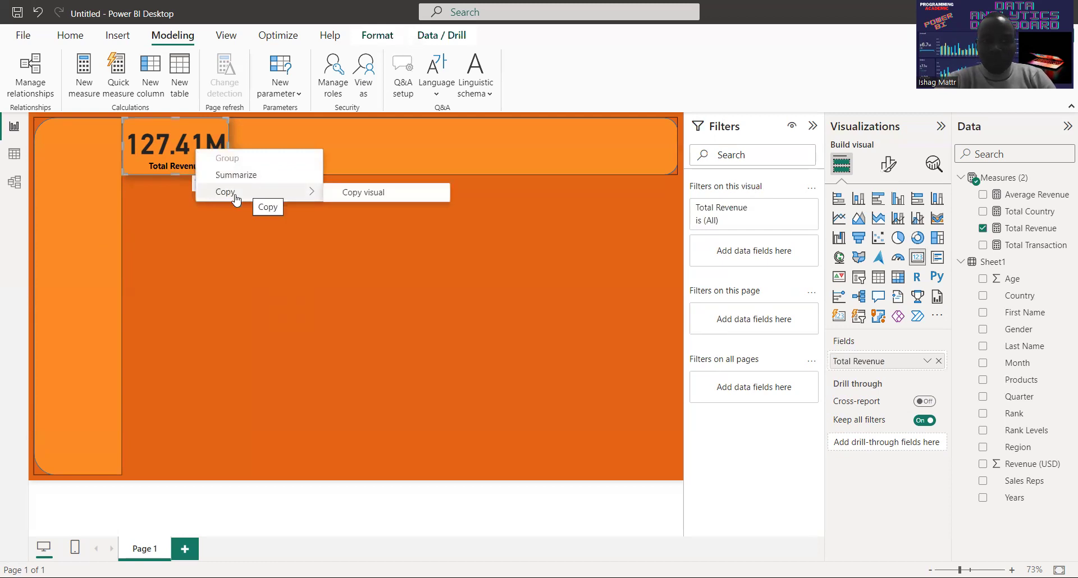
click(353, 196)
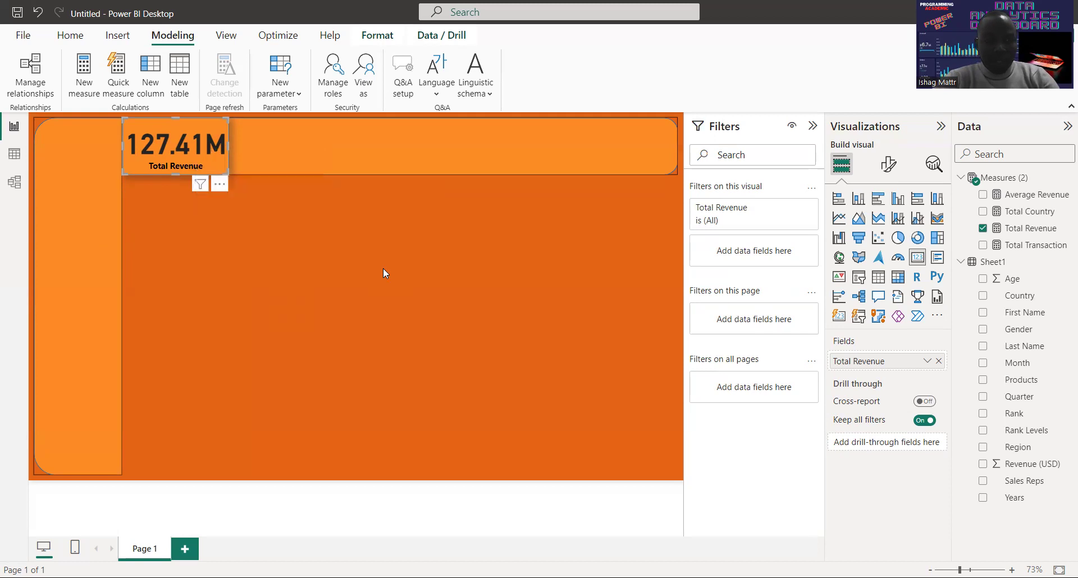
key(ctrl+v)
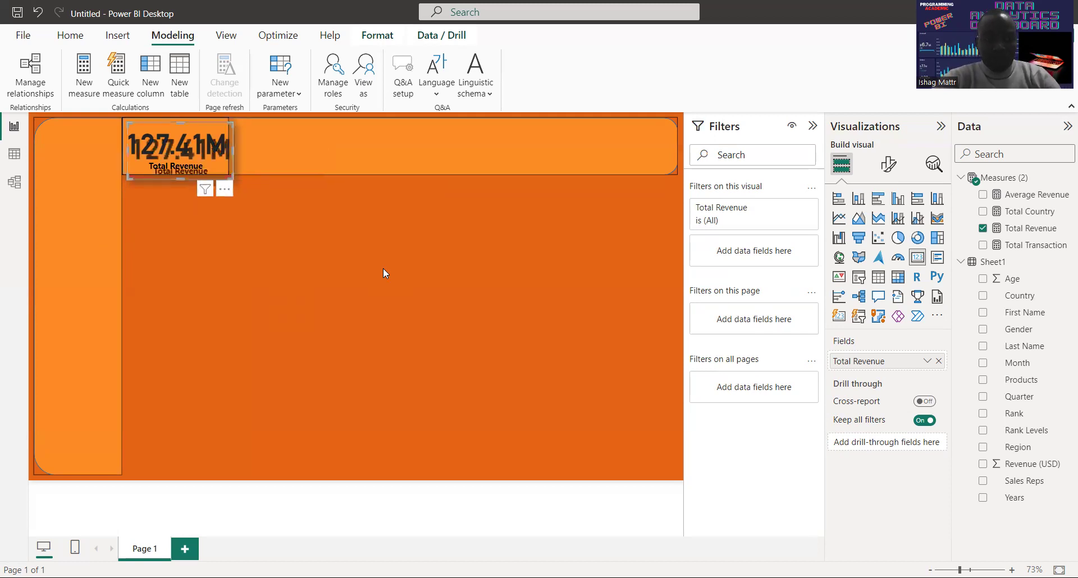
drag(212, 163, 323, 157)
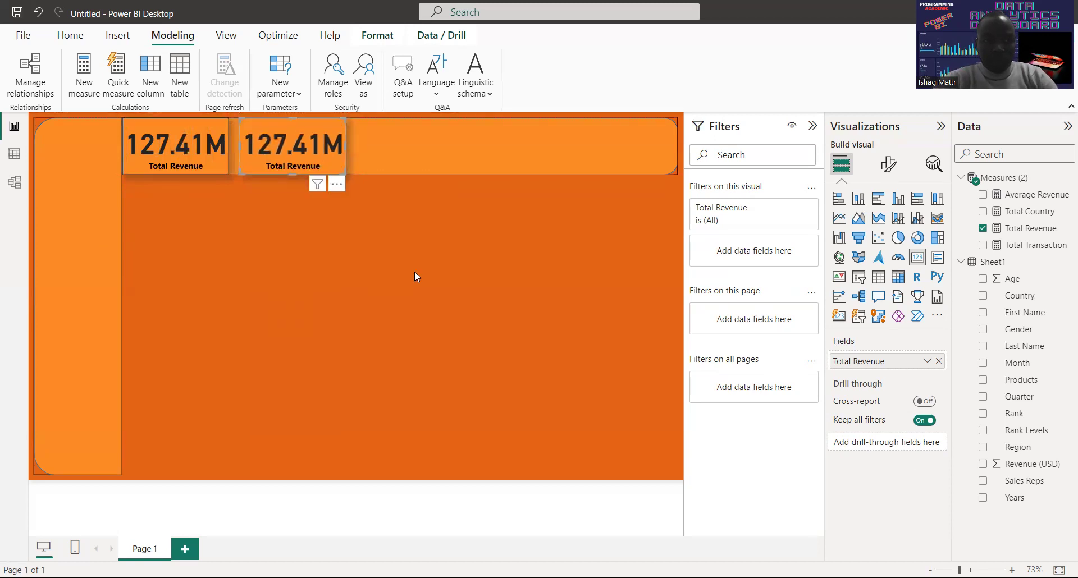
click(463, 321)
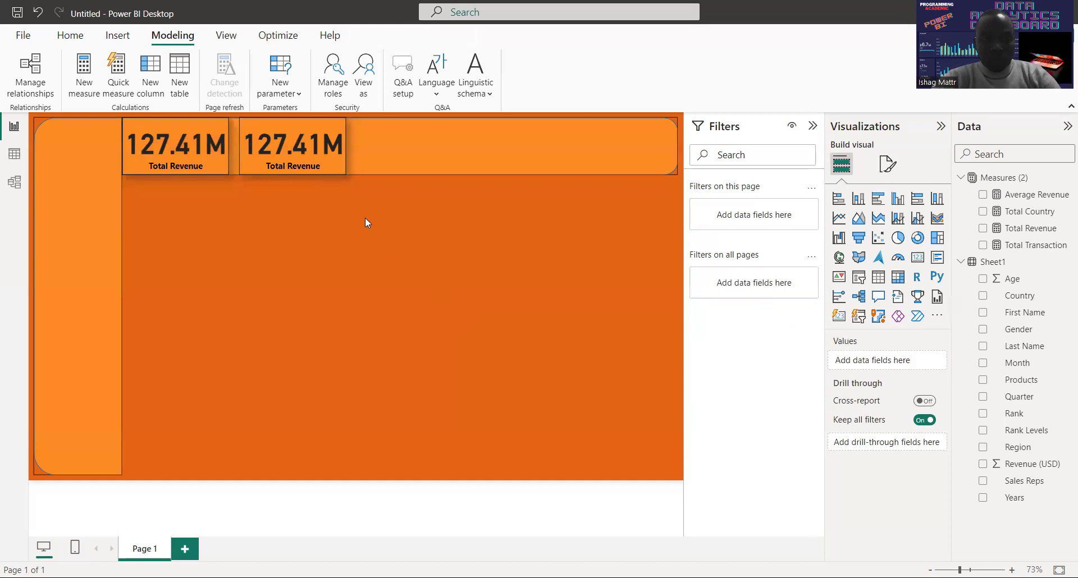
Paste third and fourth card copies and space all four along the banner
key(ctrl+v)
drag(203, 165, 434, 159)
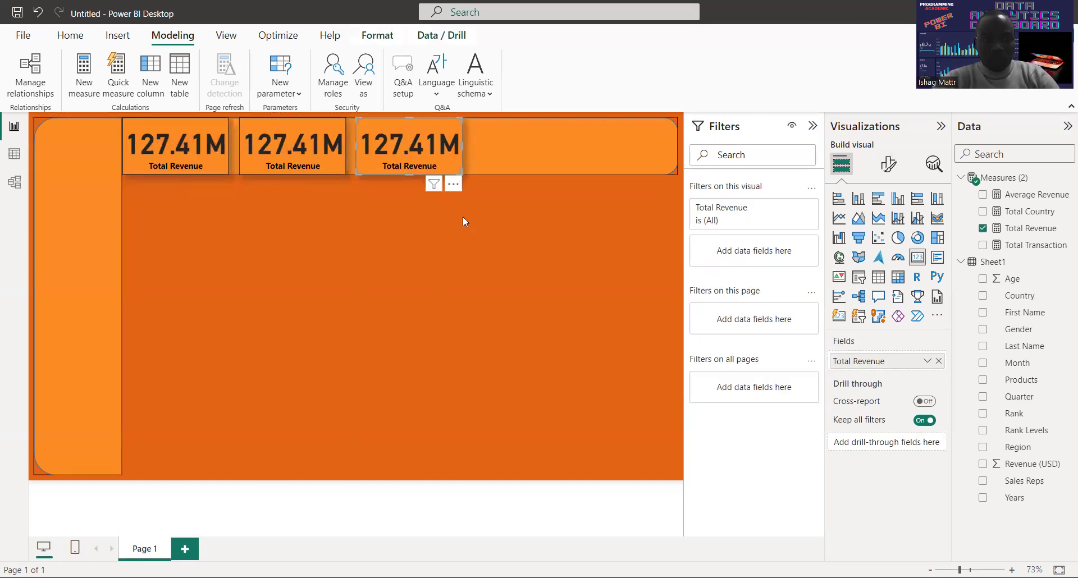
click(520, 290)
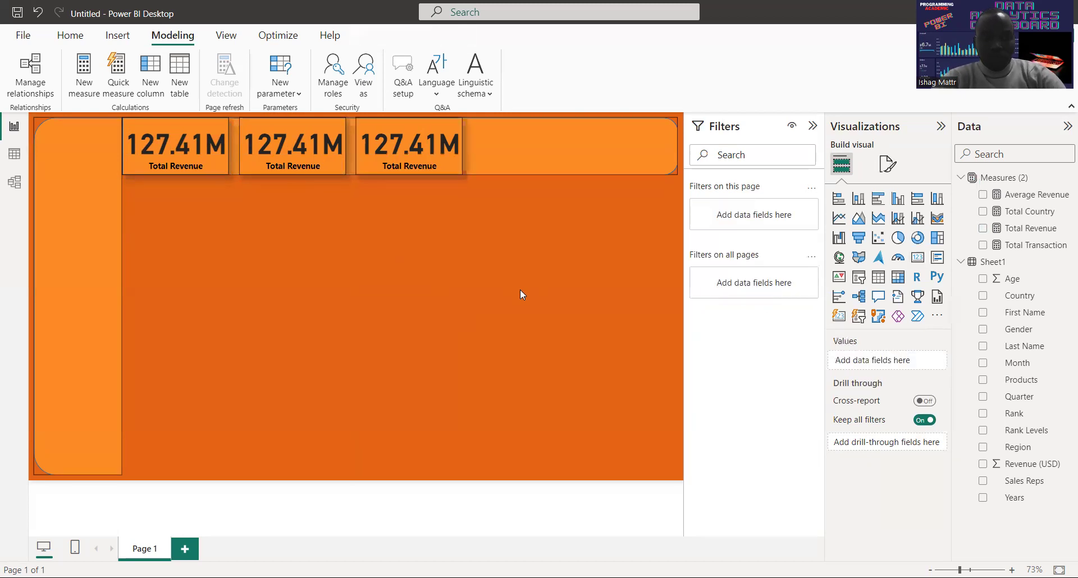
key(Tab)
key(ctrl+v)
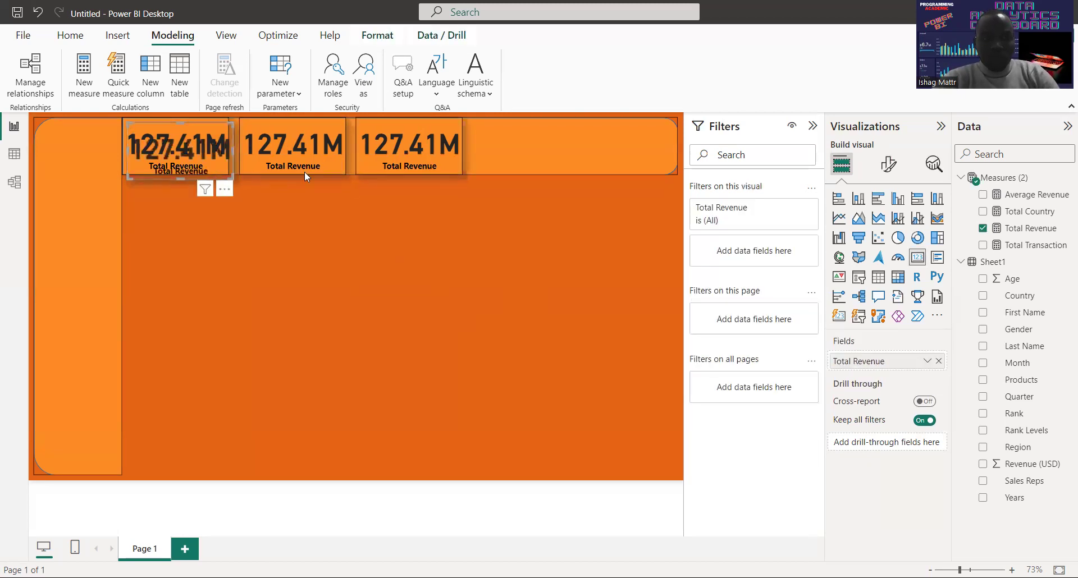
drag(203, 165, 633, 162)
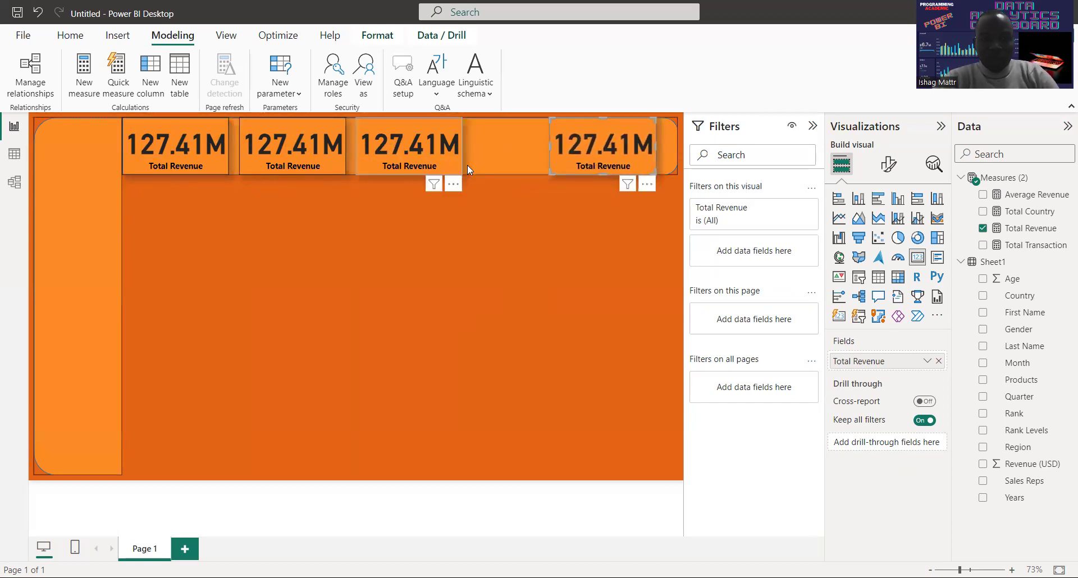
mouse_move(437, 163)
mouse_down()
mouse_move(483, 168)
mouse_move(484, 158)
mouse_up()
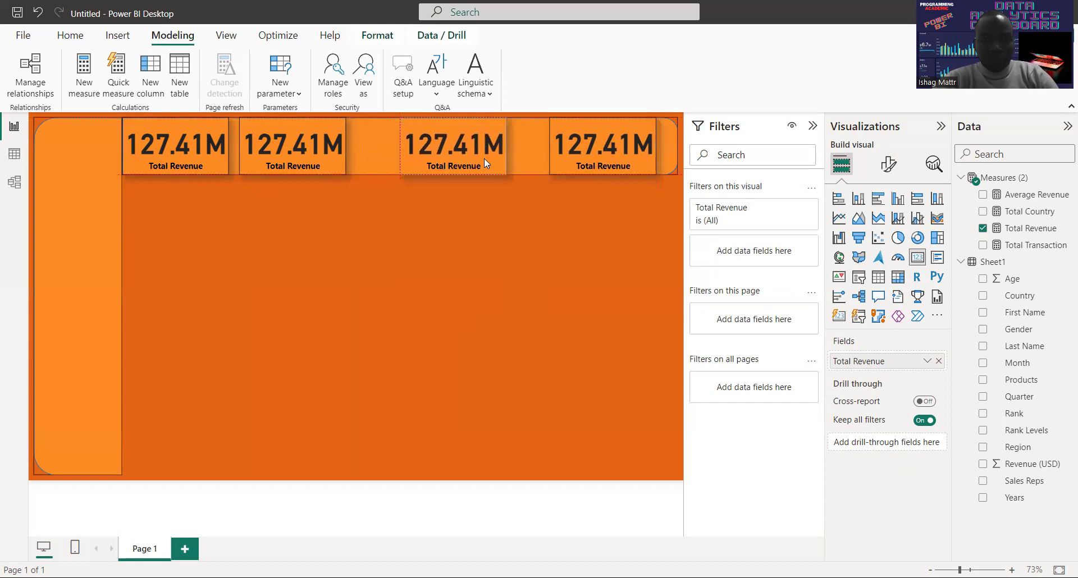
drag(315, 152, 324, 153)
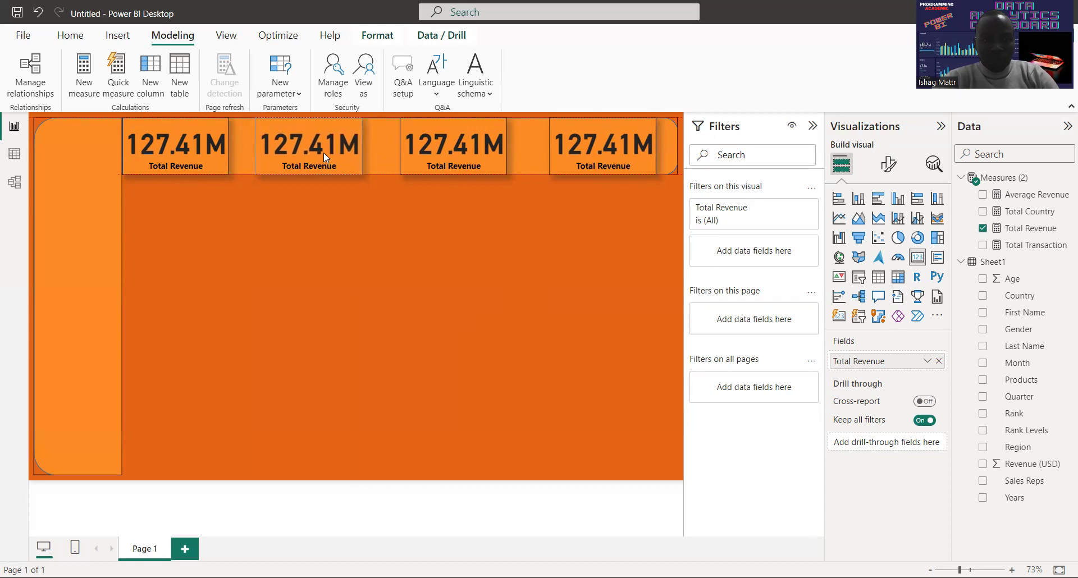
click(344, 260)
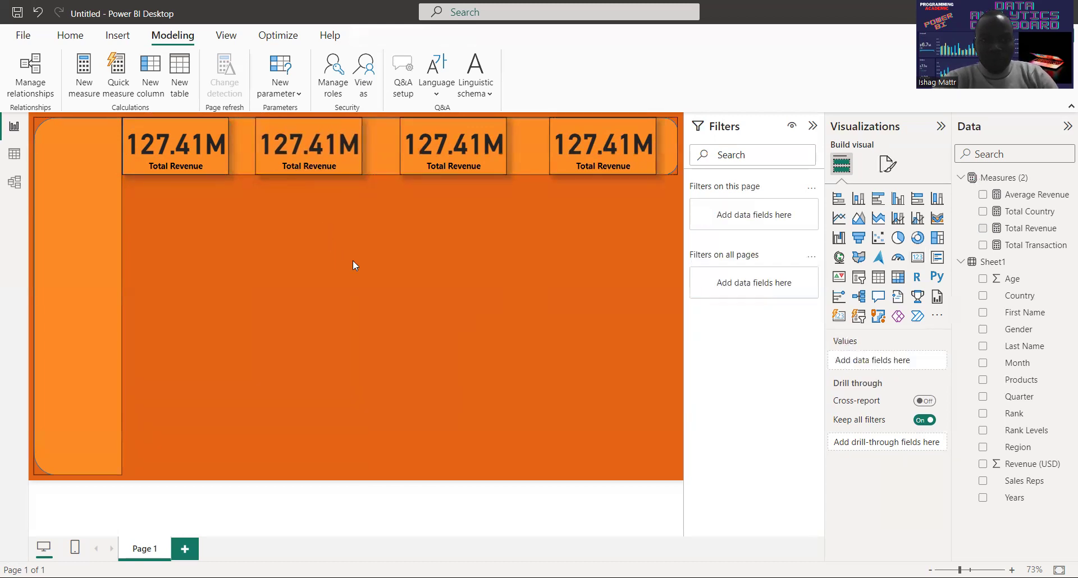
Replace Total Revenue with Average Revenue on the second card
click(332, 148)
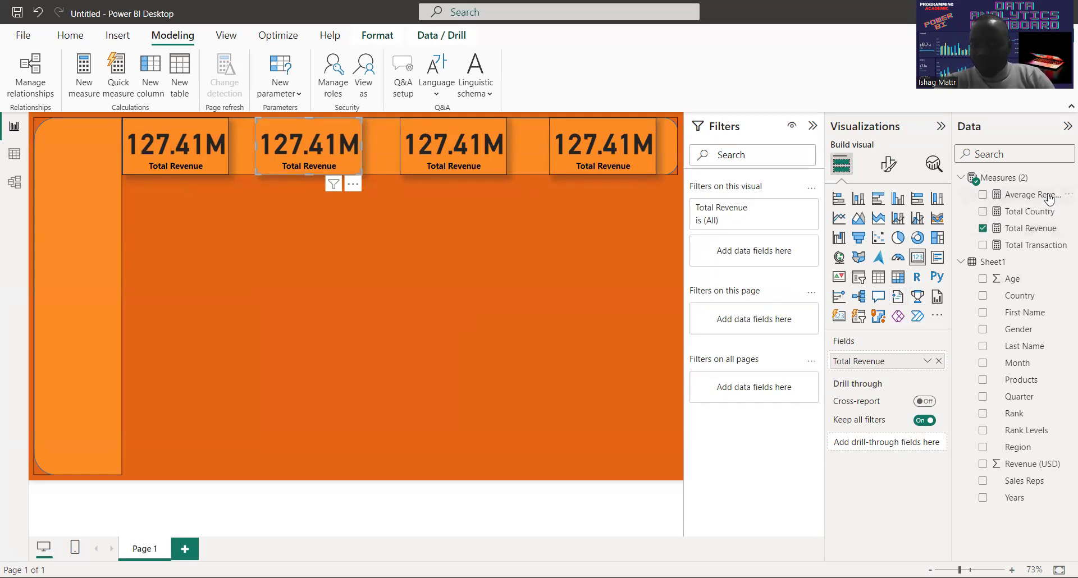
mouse_move(1039, 196)
mouse_down()
mouse_move(1008, 216)
mouse_move(918, 366)
mouse_up()
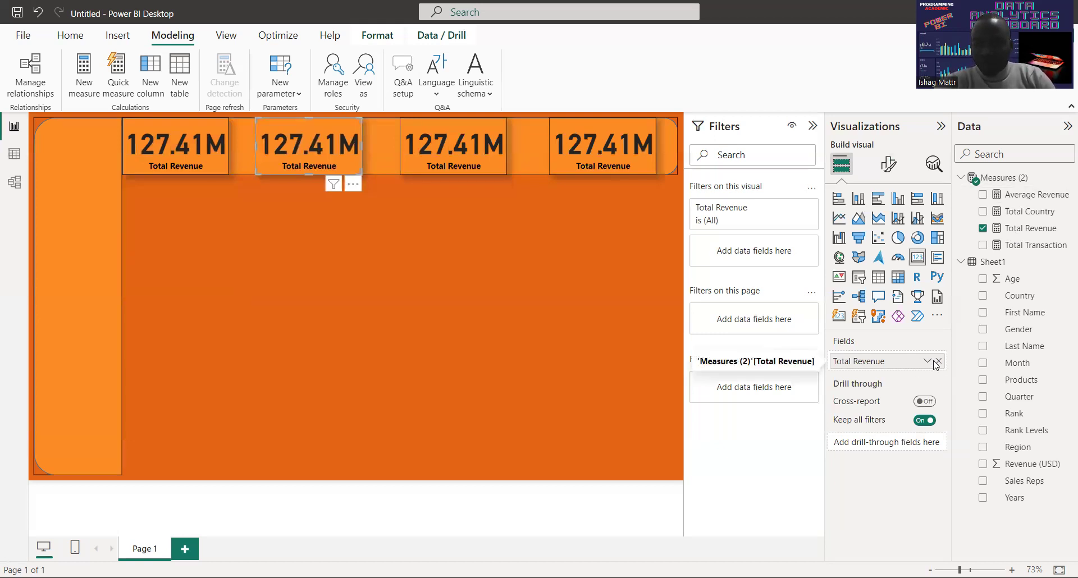
click(937, 362)
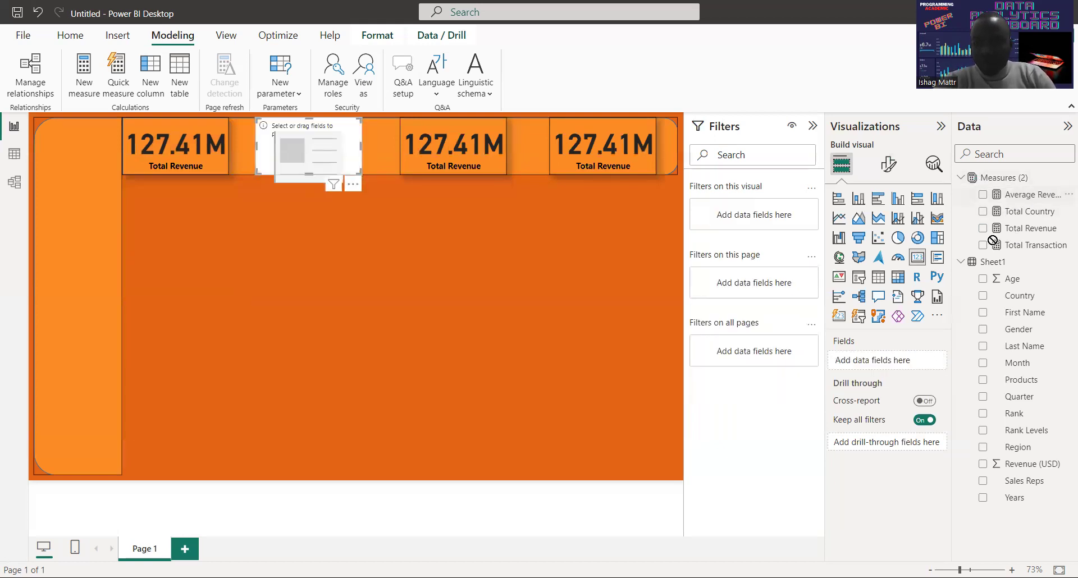
drag(993, 241, 932, 361)
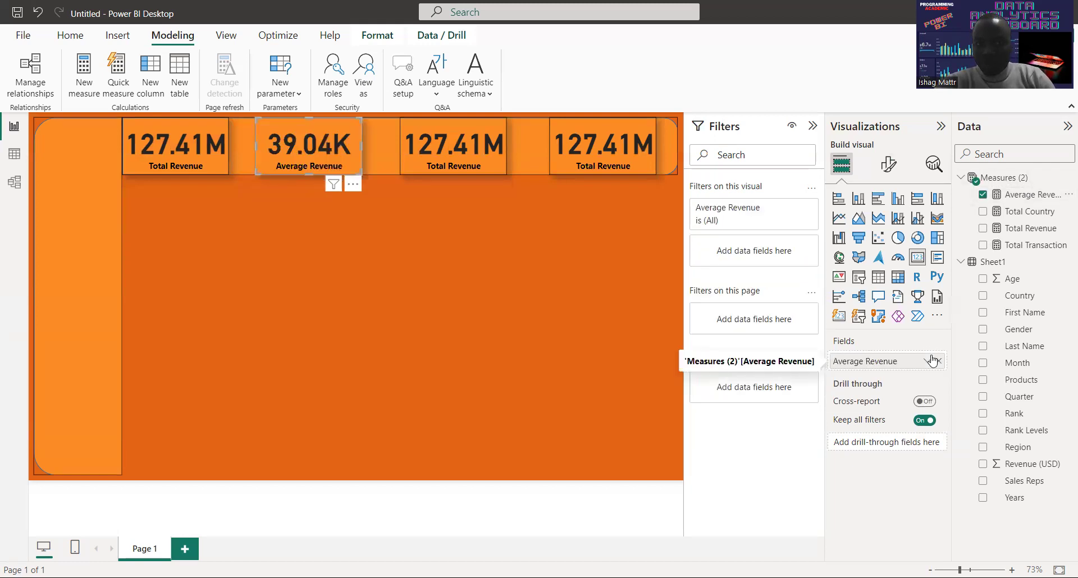
Switch the third and fourth cards to Total Country and Total Transaction
click(465, 163)
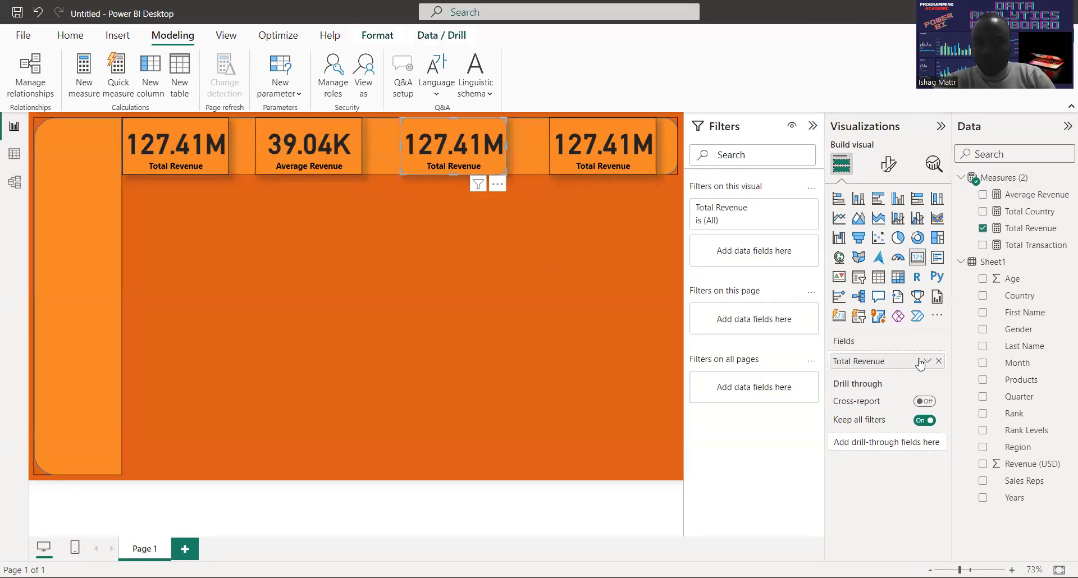
click(939, 362)
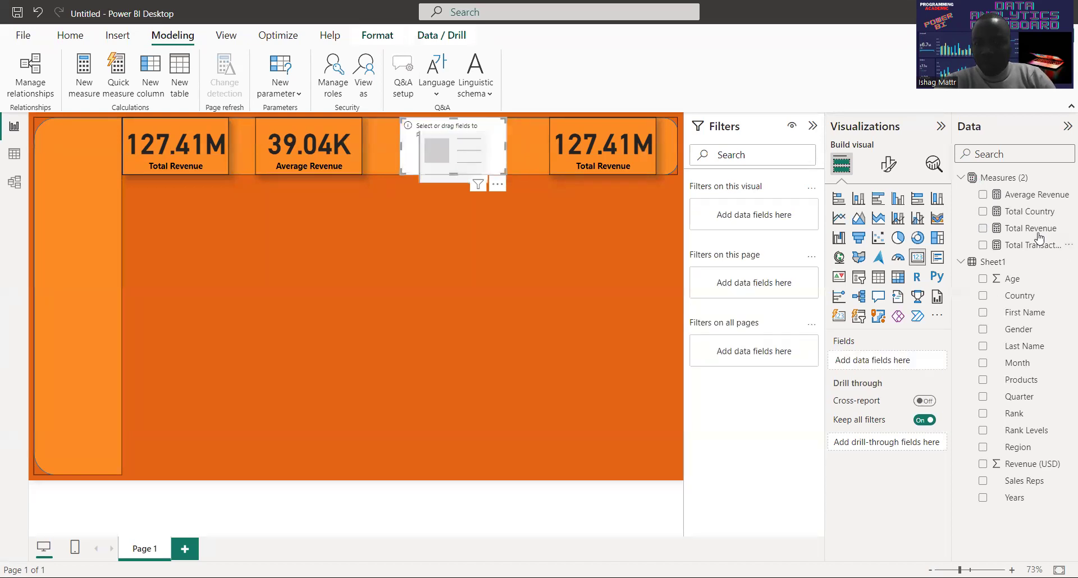
drag(977, 343, 940, 365)
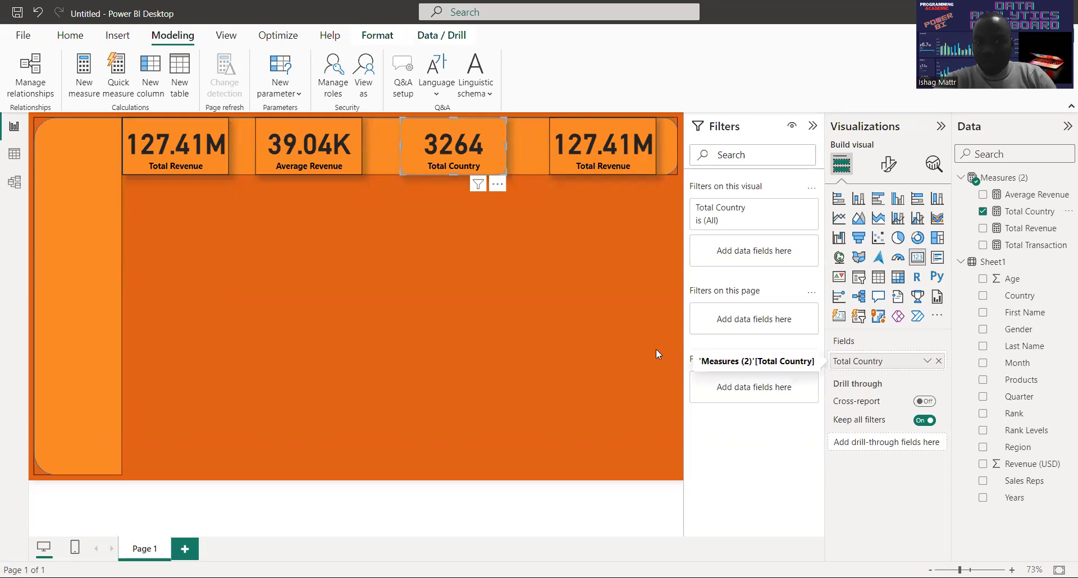
click(629, 147)
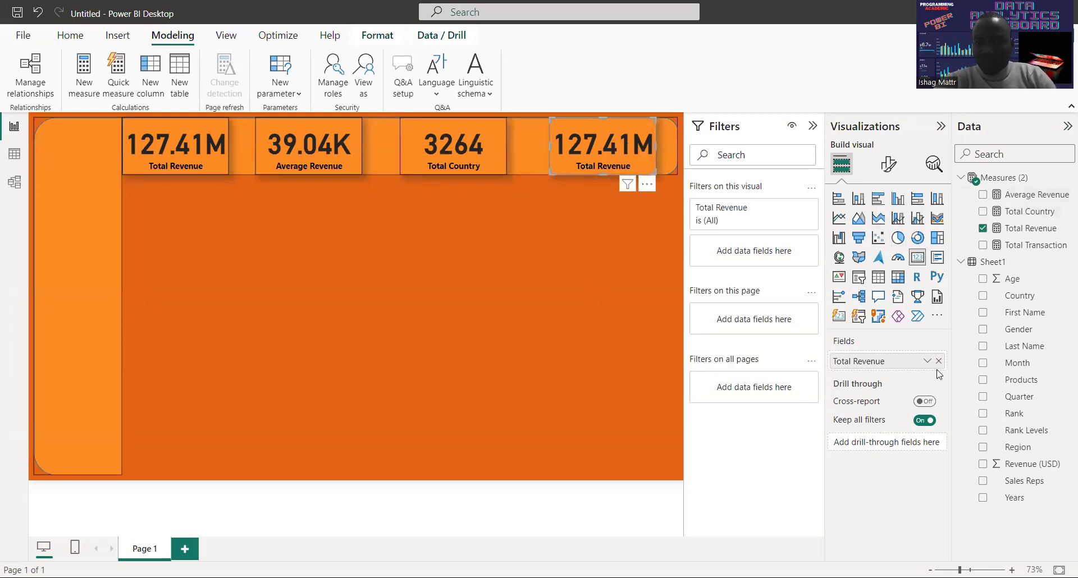
drag(941, 365, 1013, 292)
mouse_move(1033, 245)
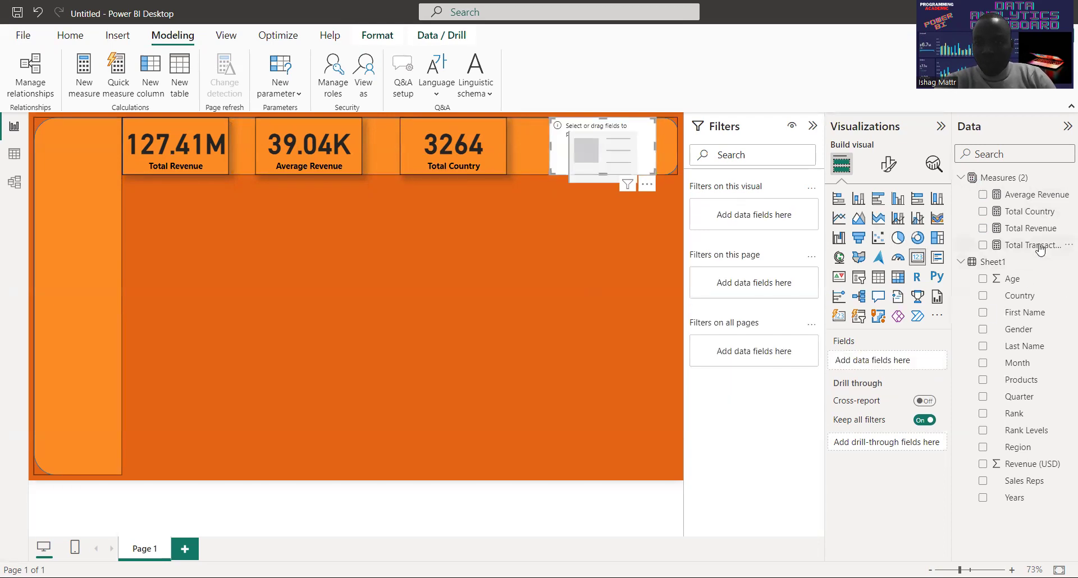
drag(949, 329, 914, 365)
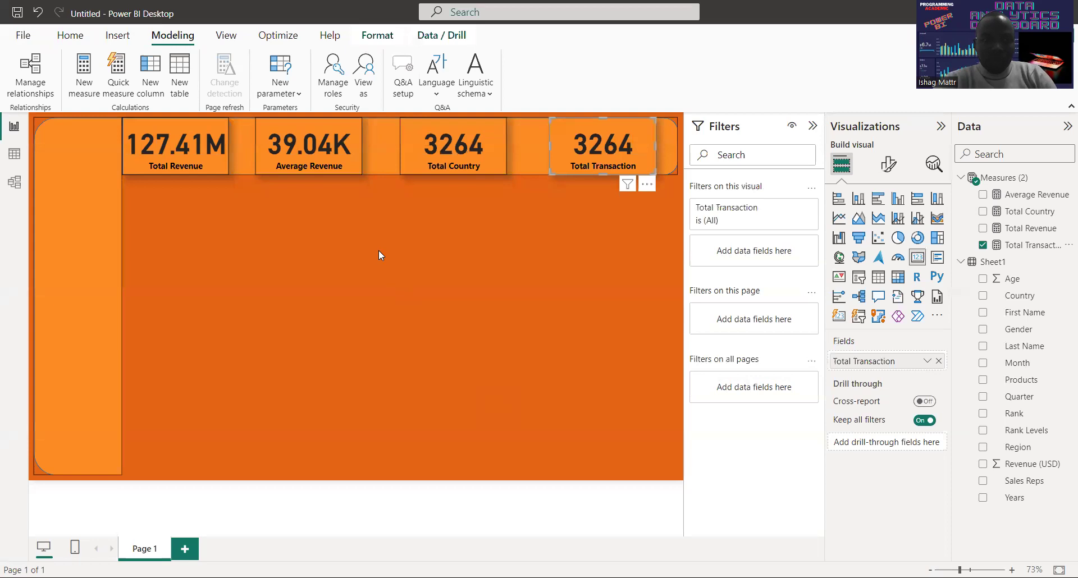
click(212, 158)
click(305, 155)
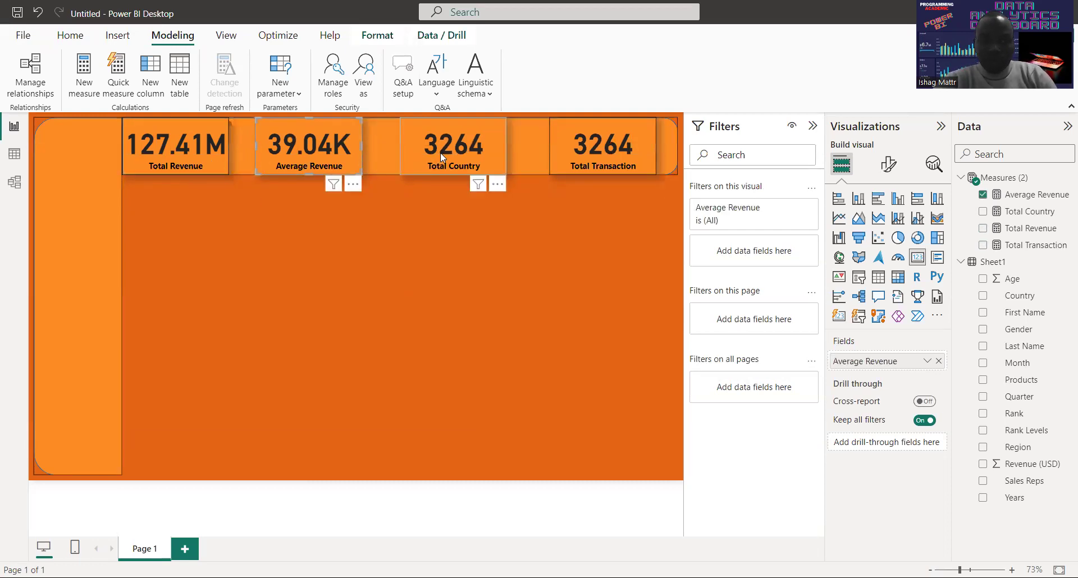
Select all four KPI cards and apply Format > Align > Distribute horizontally
ctrl+click(182, 152)
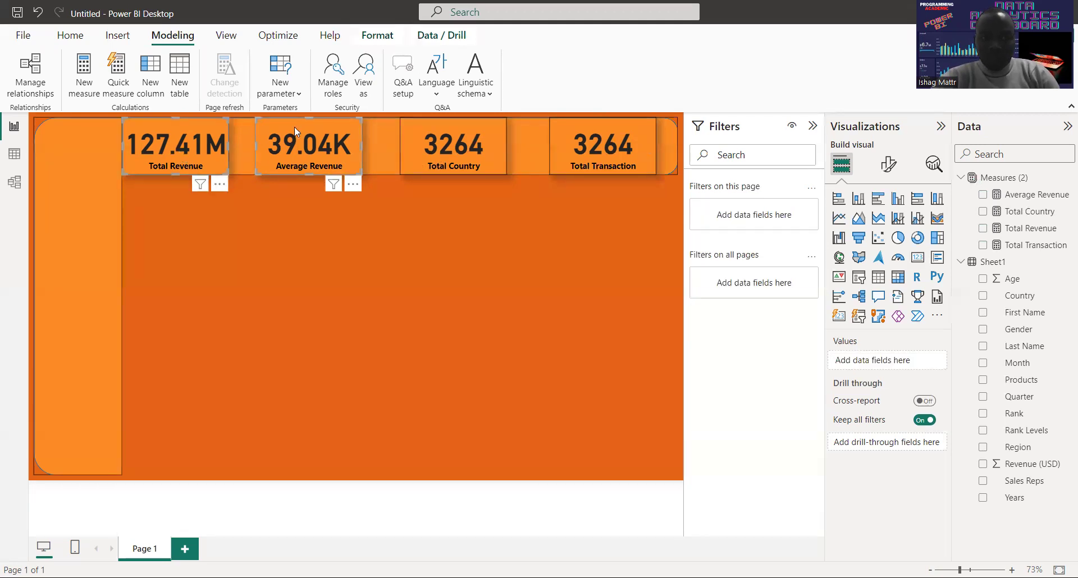
ctrl+click(462, 135)
ctrl+click(602, 145)
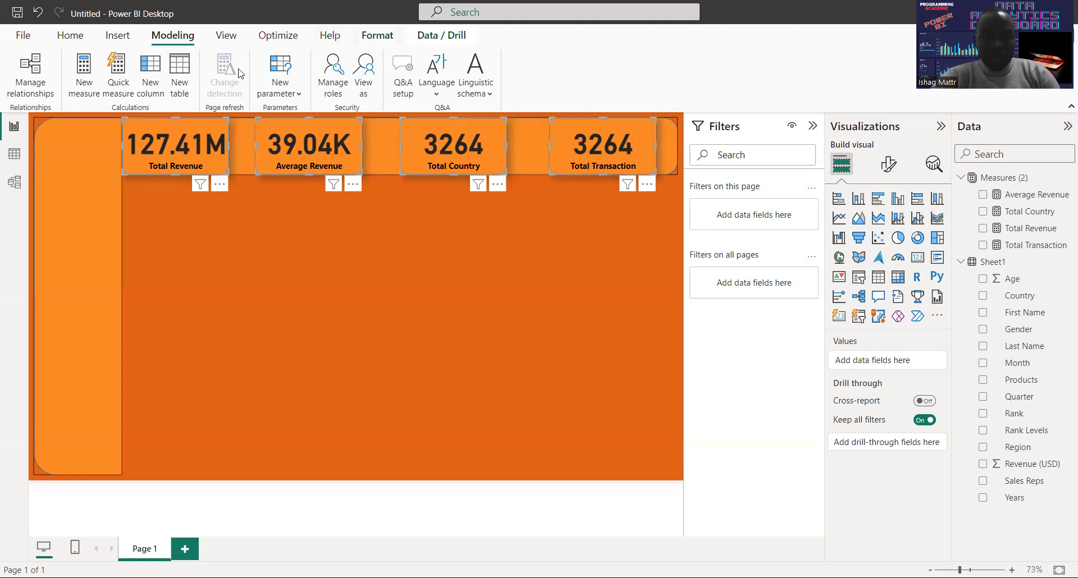
click(377, 35)
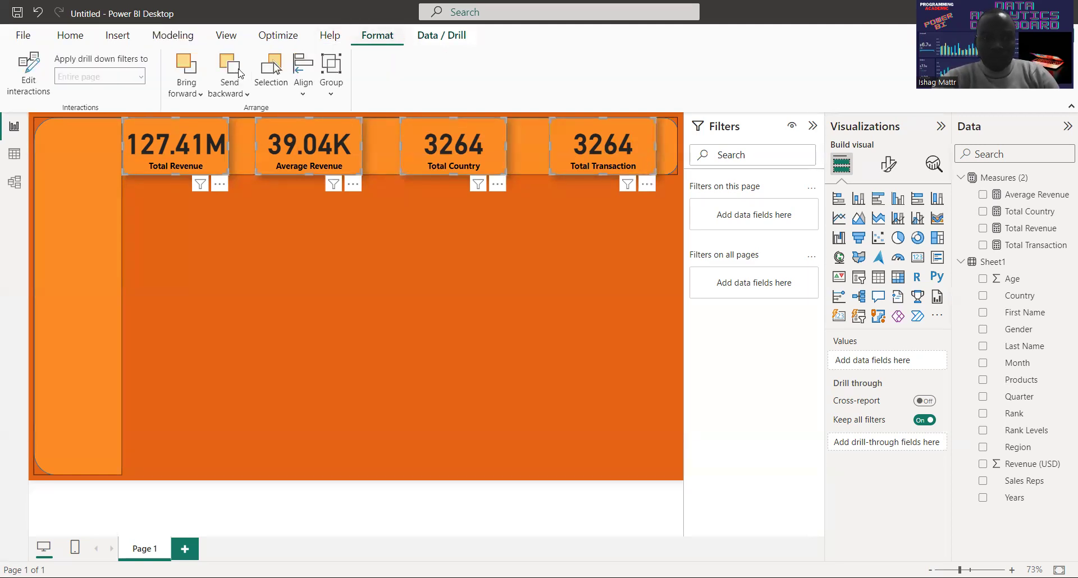
click(307, 94)
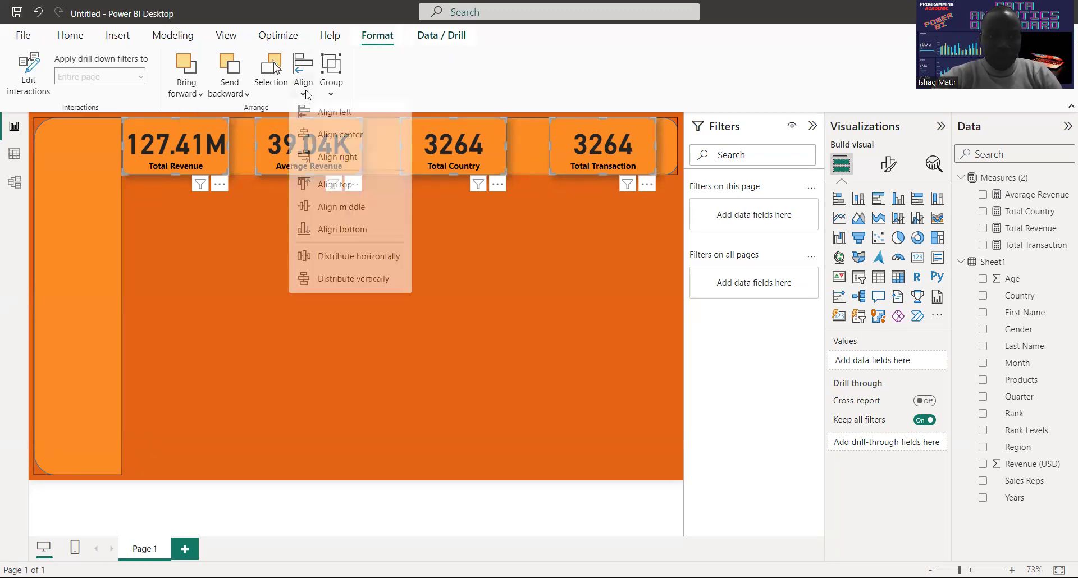
click(363, 263)
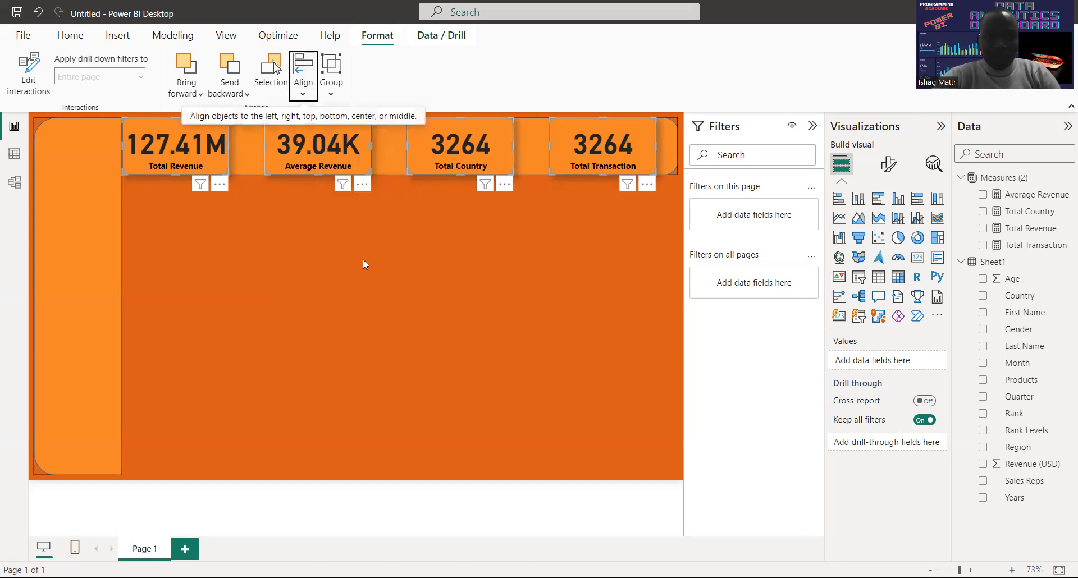
click(413, 320)
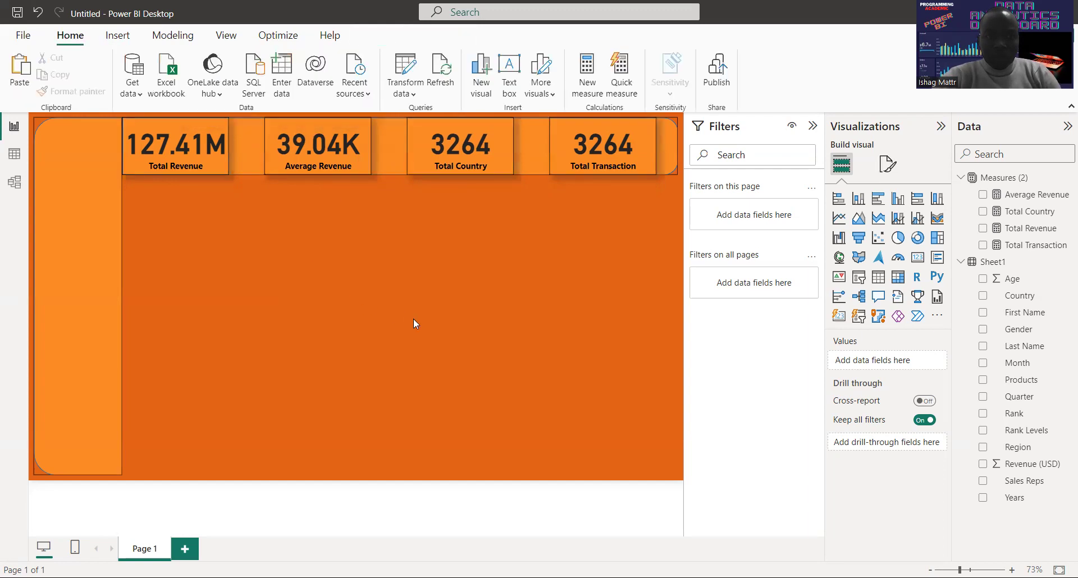